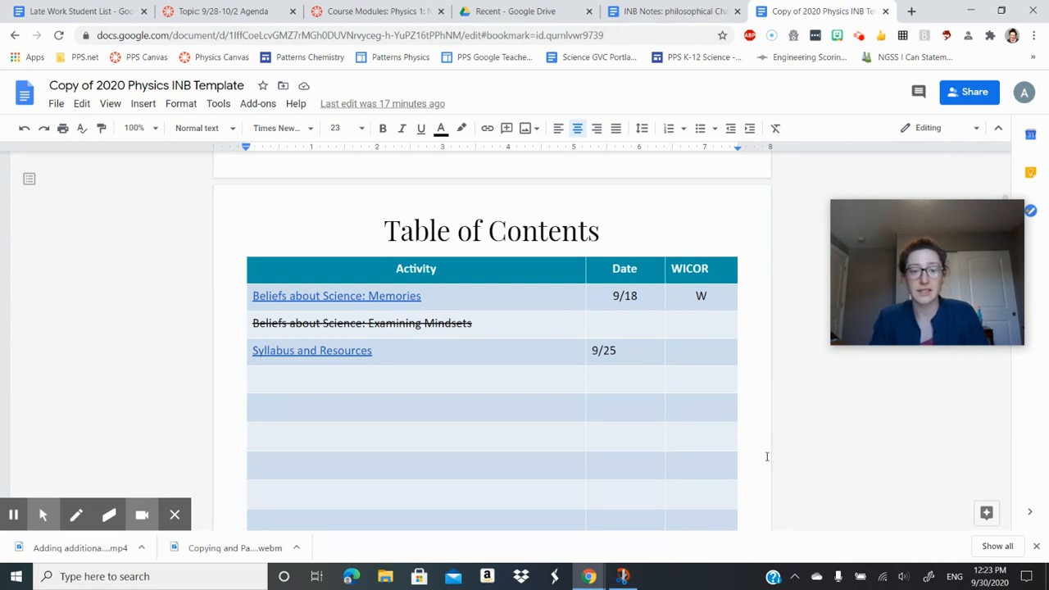
- Follow the Syllabus and Resources bookmark link, look over the linked page and return to the Table of Contents
click(355, 358)
click(313, 372)
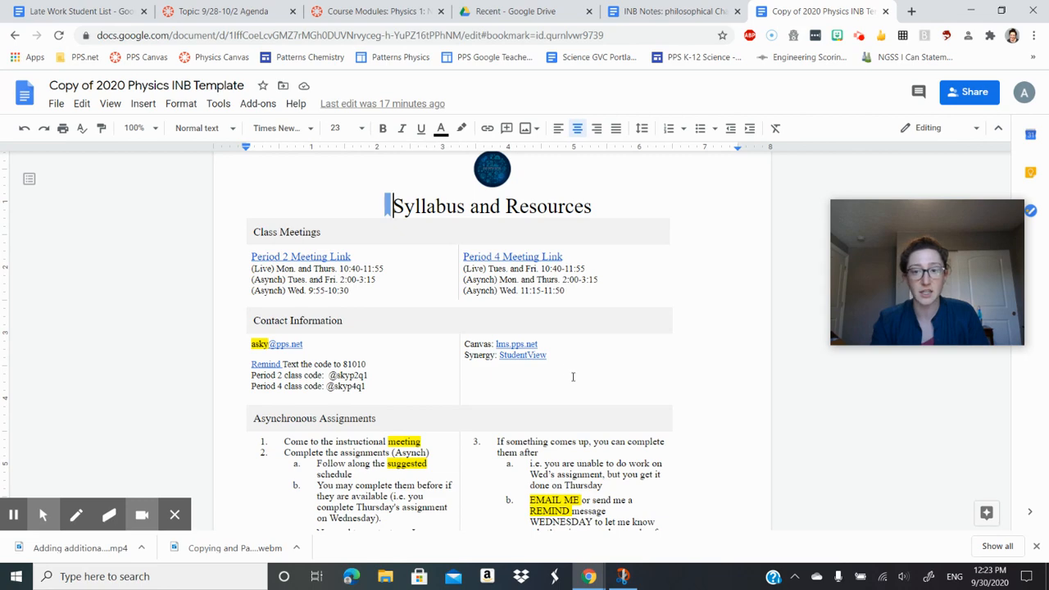
scroll(557, 384, down, 1)
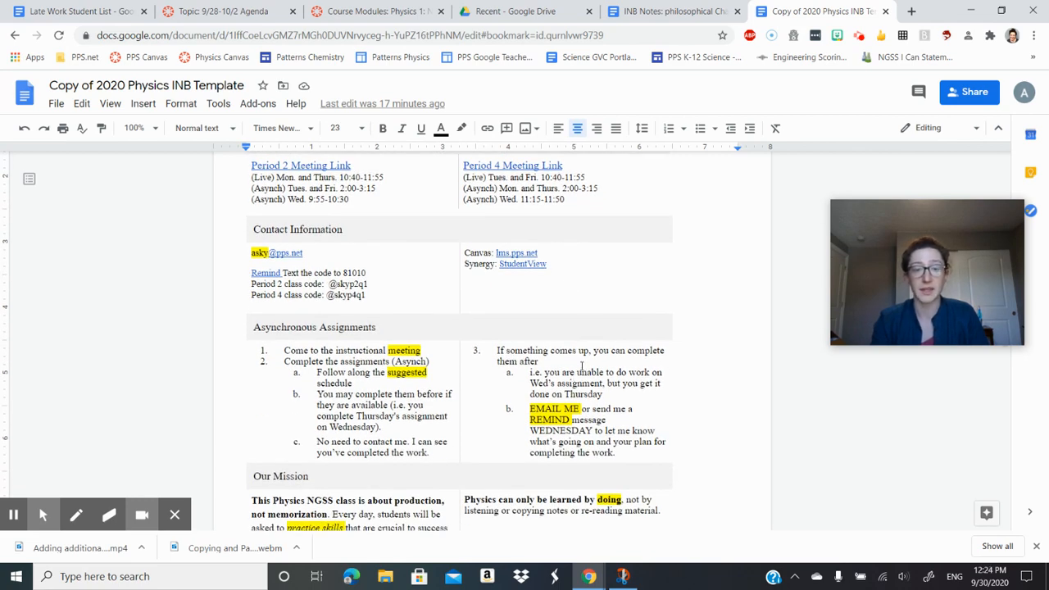
scroll(582, 366, up, 15)
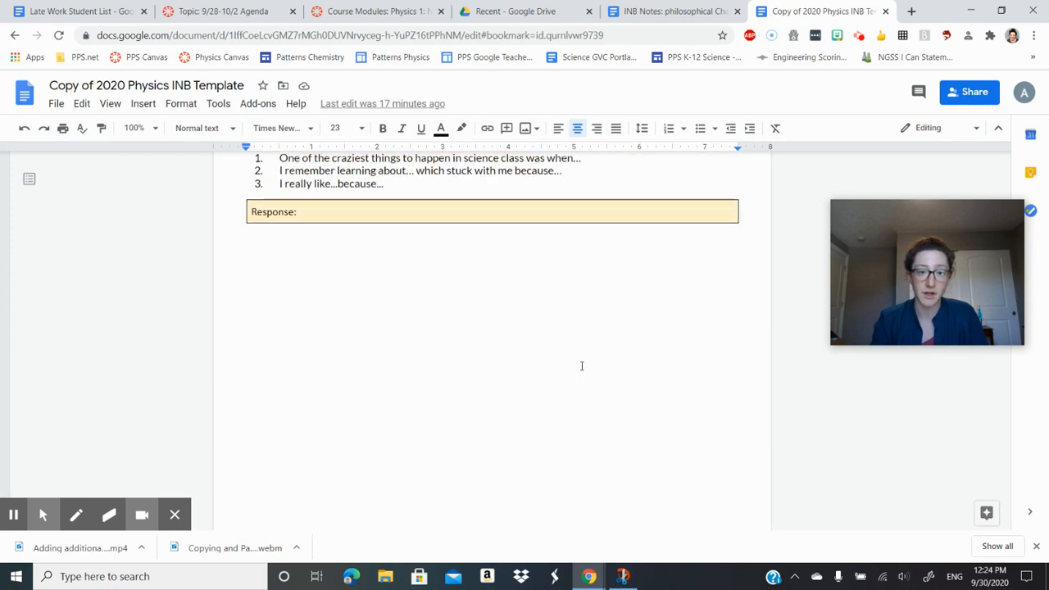
scroll(582, 366, up, 10)
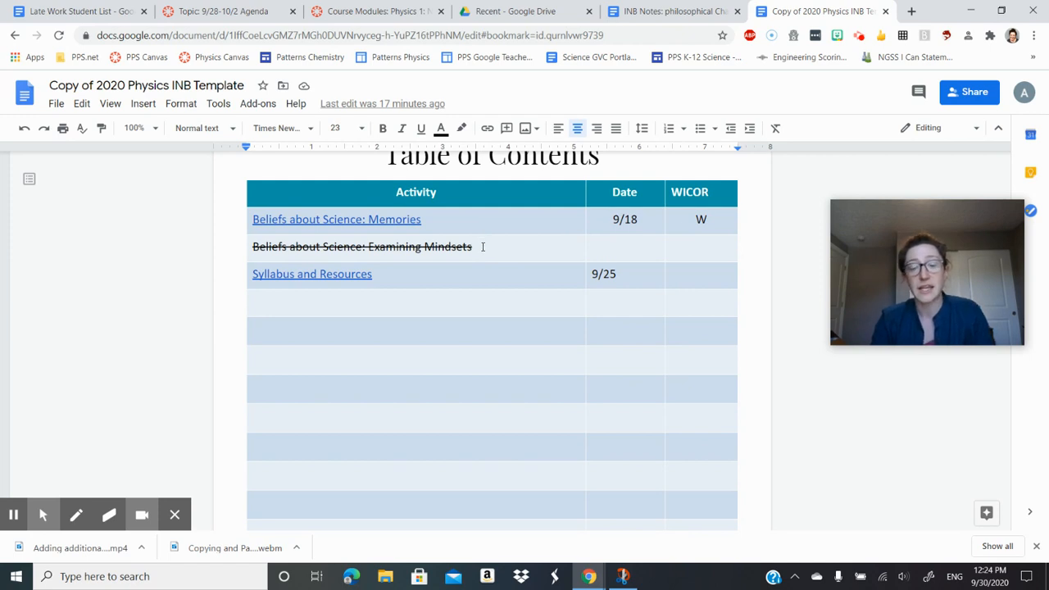
- Select the "Beliefs about Science: Examining Mindsets" entry and look up the Strikethrough text formatting for it
click(478, 246)
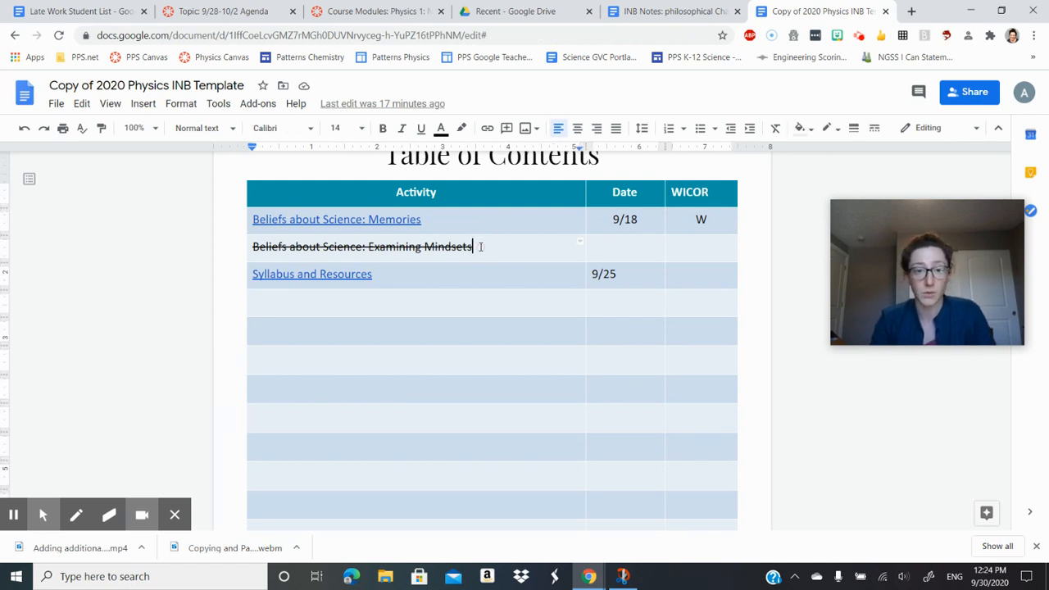
drag(484, 247, 247, 246)
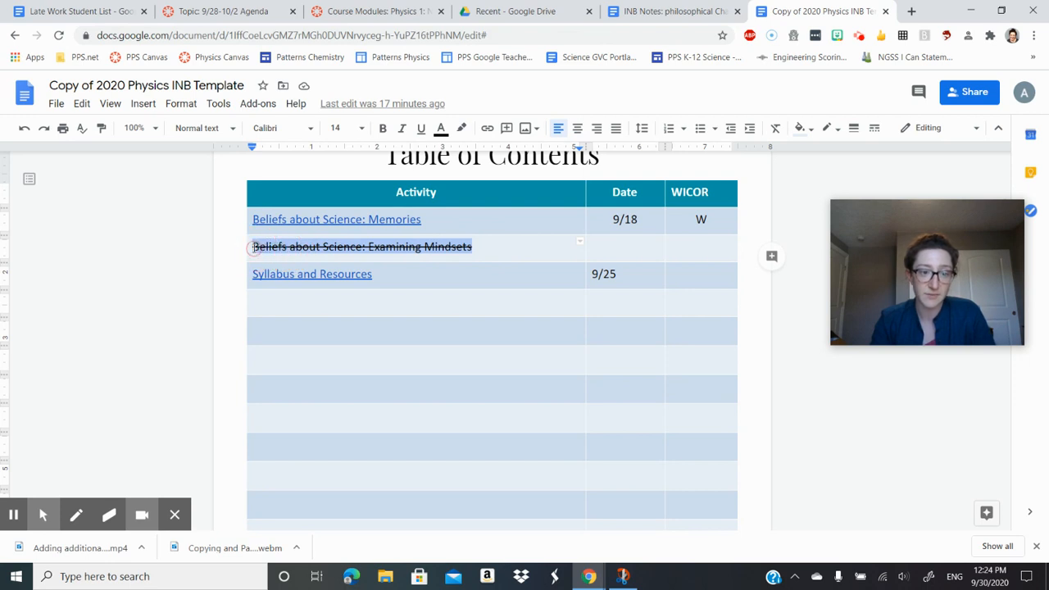
click(175, 109)
mouse_move(267, 130)
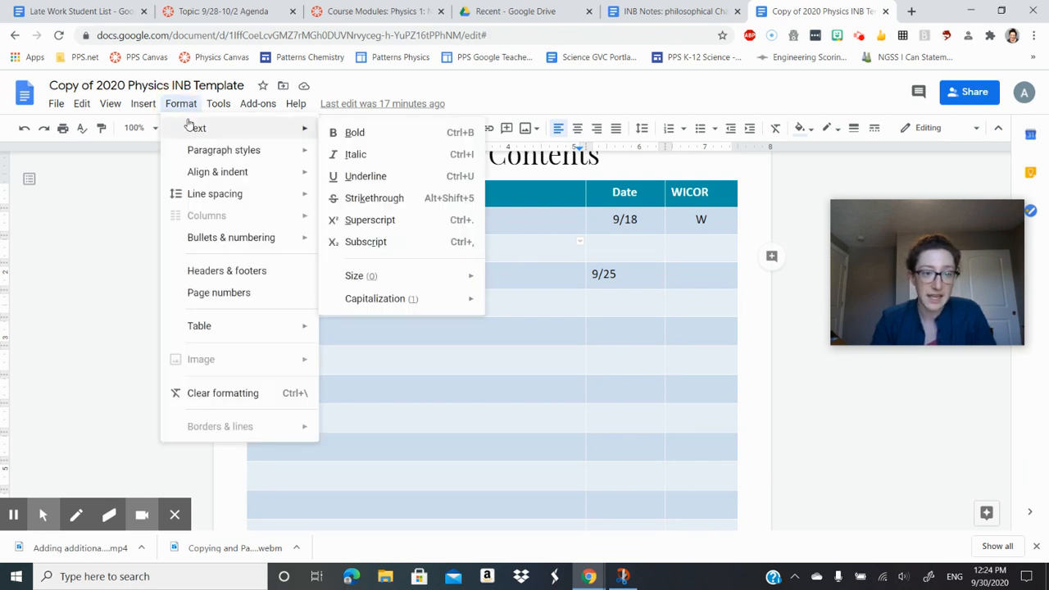
click(385, 199)
click(561, 301)
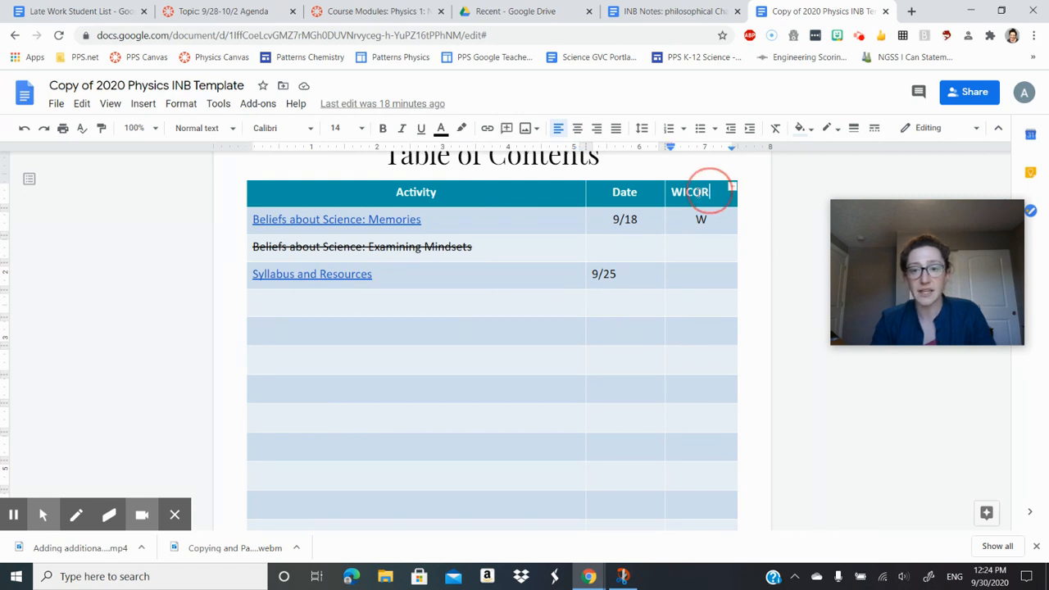
drag(709, 194, 673, 195)
click(692, 252)
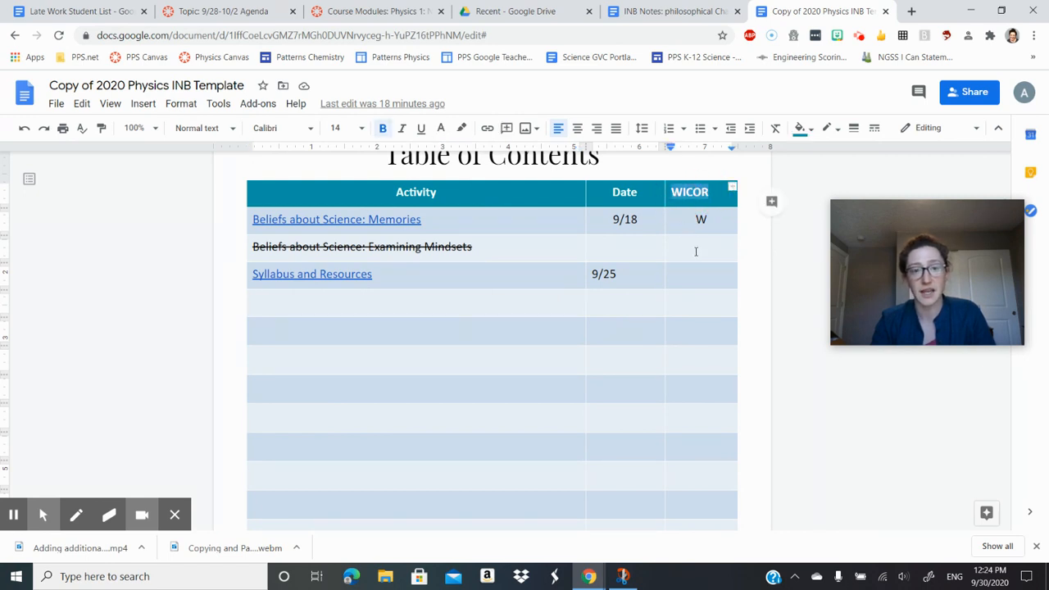
click(700, 275)
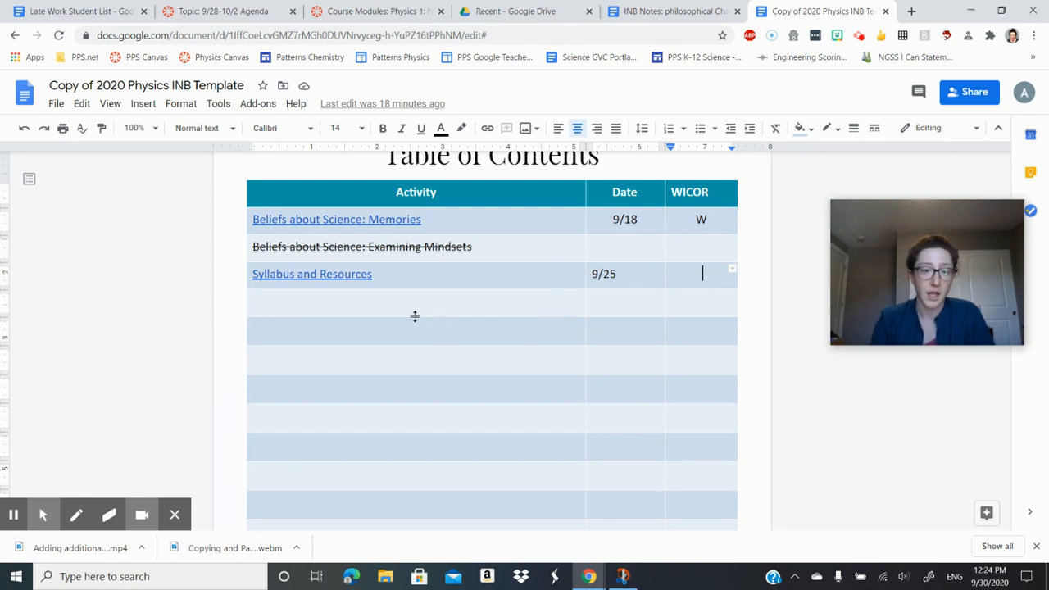
- Follow the bookmark link of the "Syllabus and Resources" entry to its page again
click(346, 277)
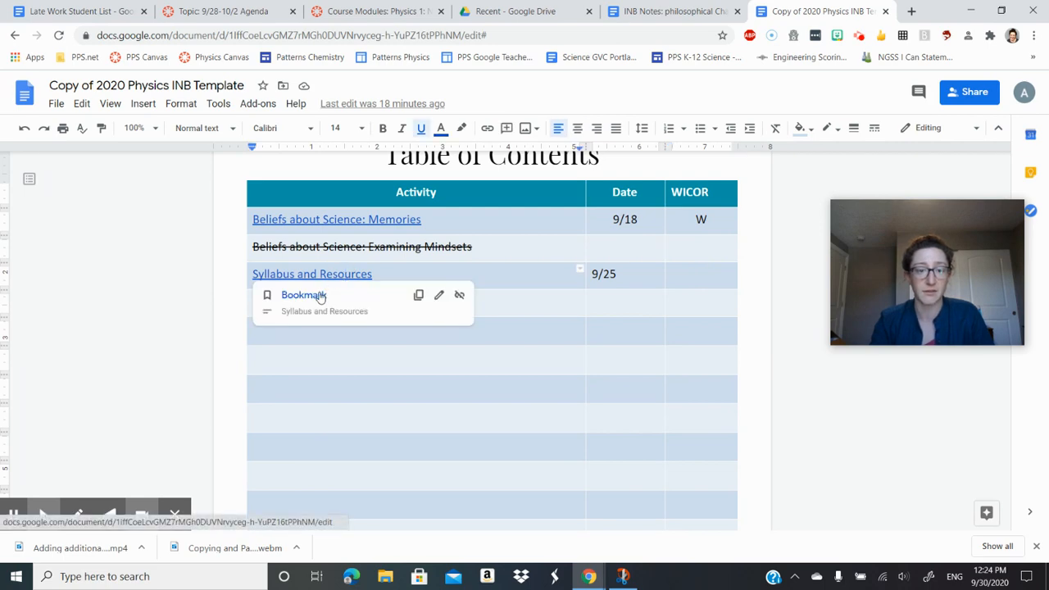
click(318, 296)
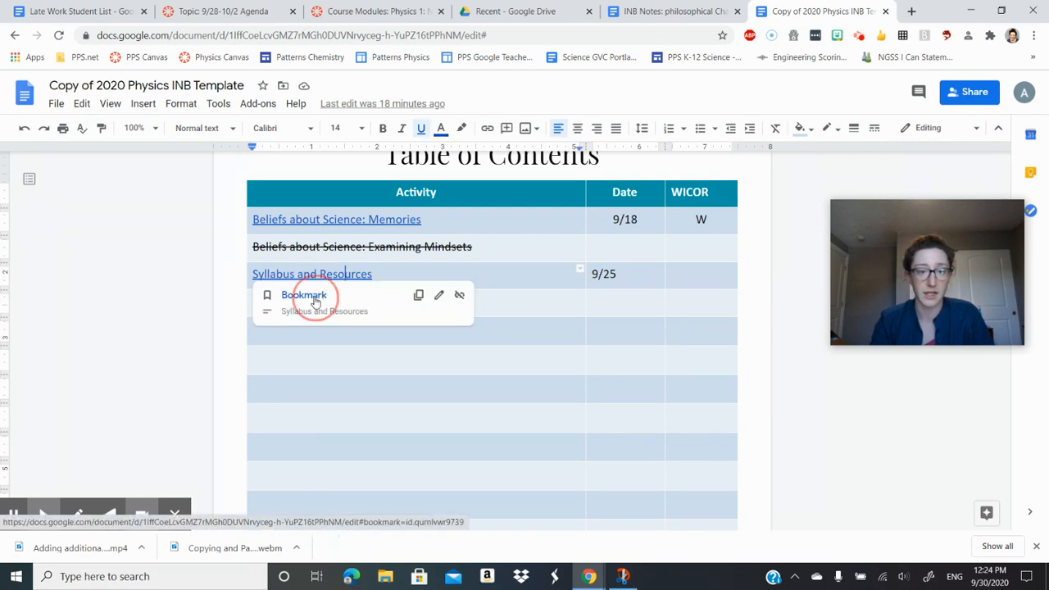
scroll(393, 387, down, 5)
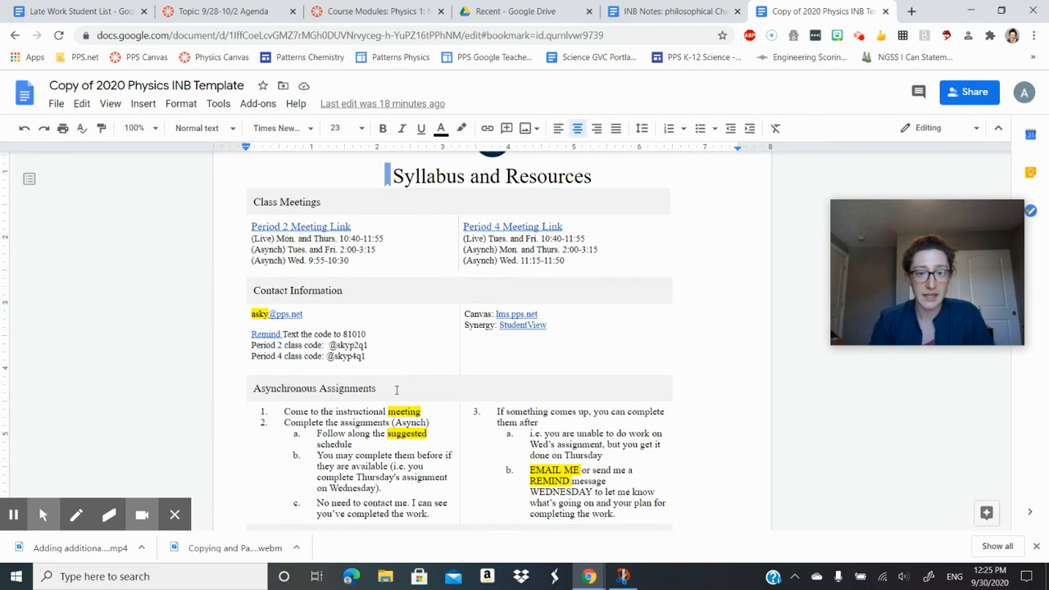
- Add a bookmark to the "Introduction to the Skill Growth Project" heading further down the document
scroll(401, 285, down, 15)
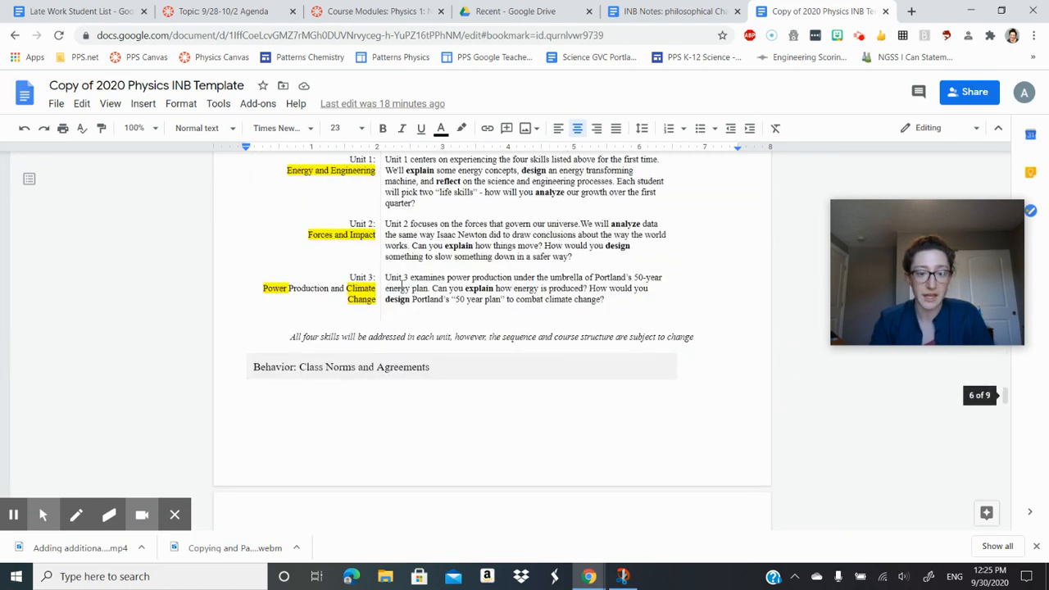
scroll(402, 285, down, 10)
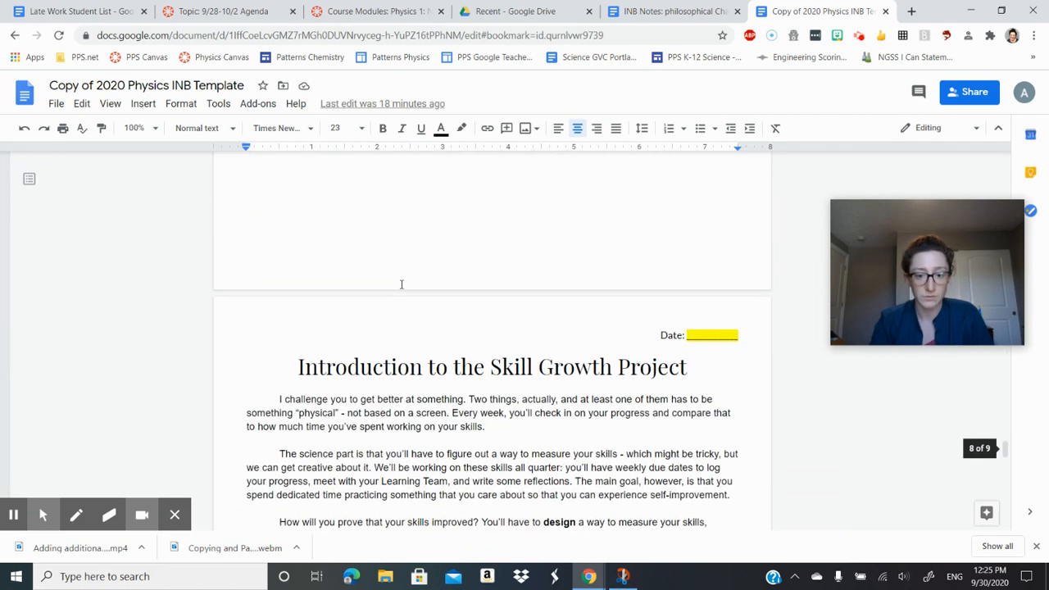
scroll(402, 284, down, 2)
scroll(401, 284, up, 1)
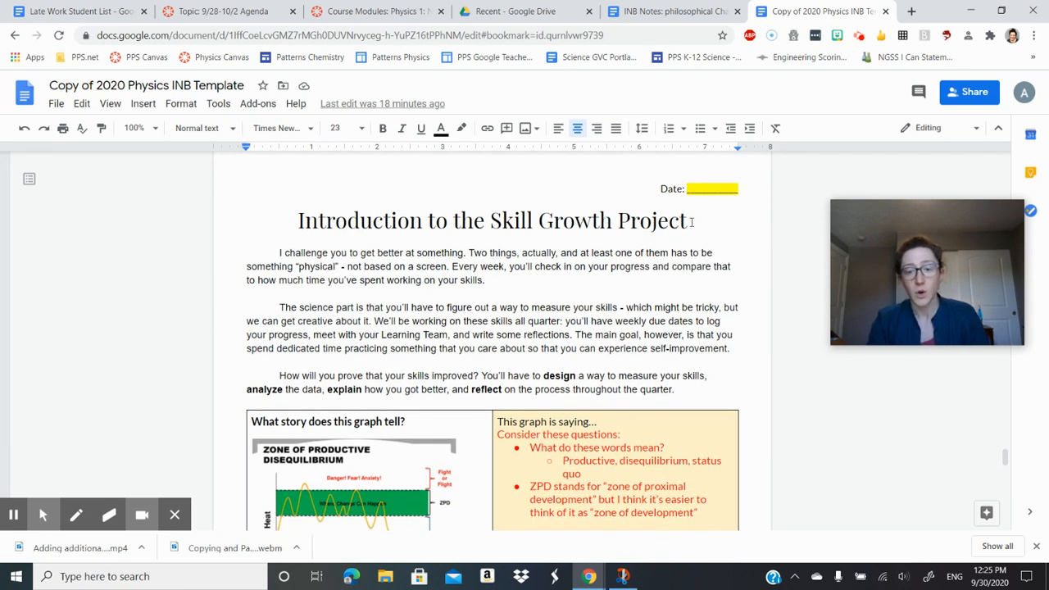
drag(691, 221, 298, 220)
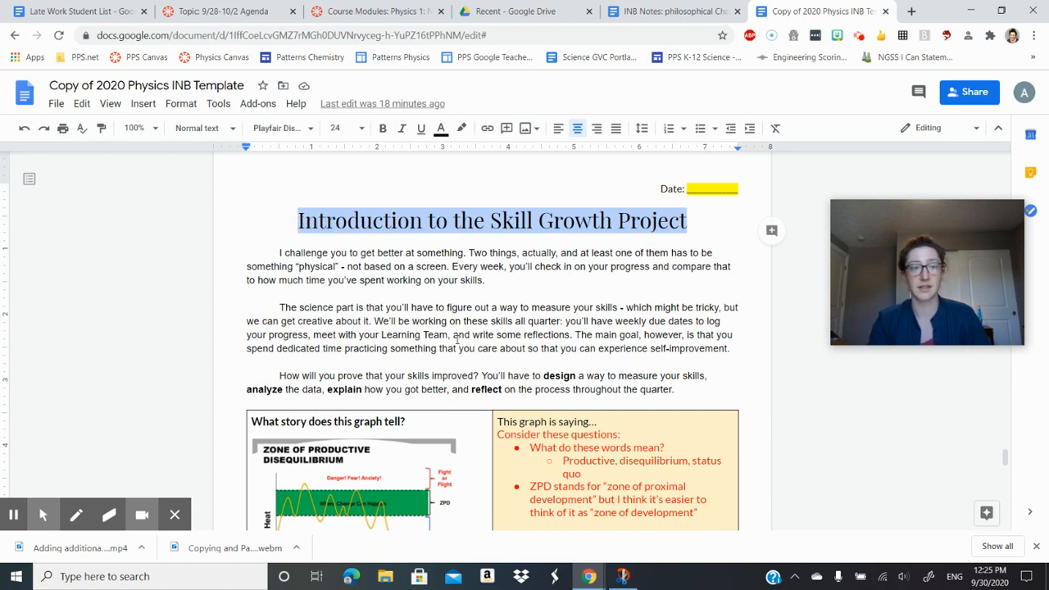
click(143, 104)
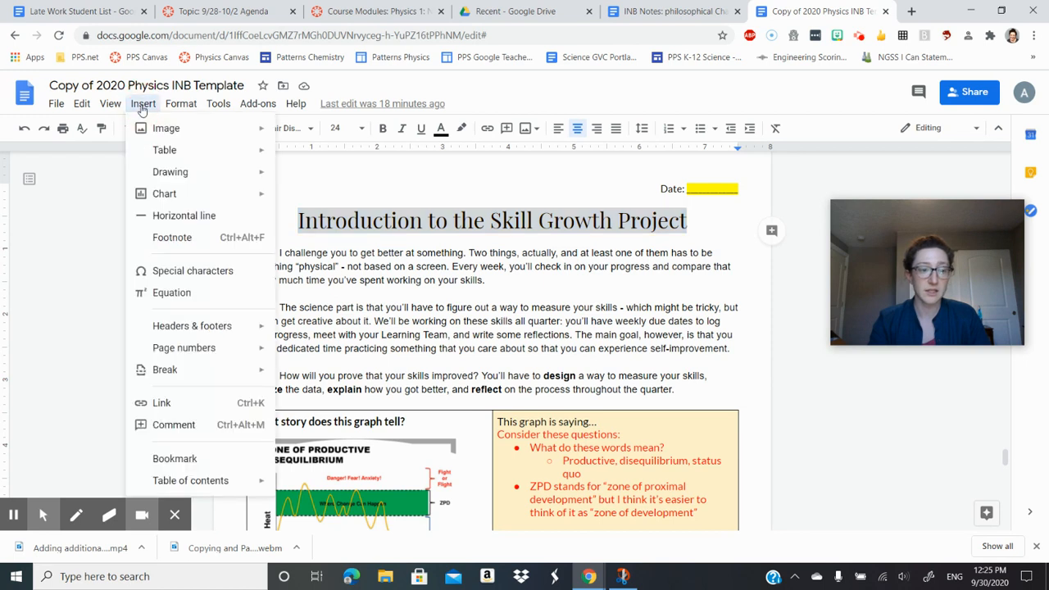
click(200, 461)
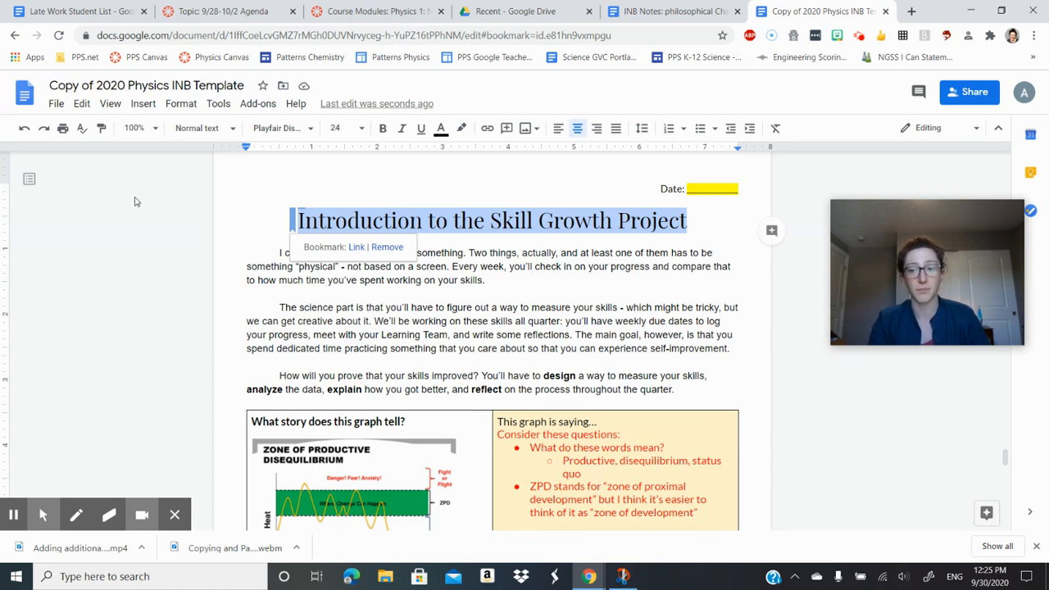
- Copy the "Introduction to the Skill Growth Project" heading into the Activity cell below "Syllabus and Resources" in the Table of Contents
click(82, 104)
mouse_move(110, 104)
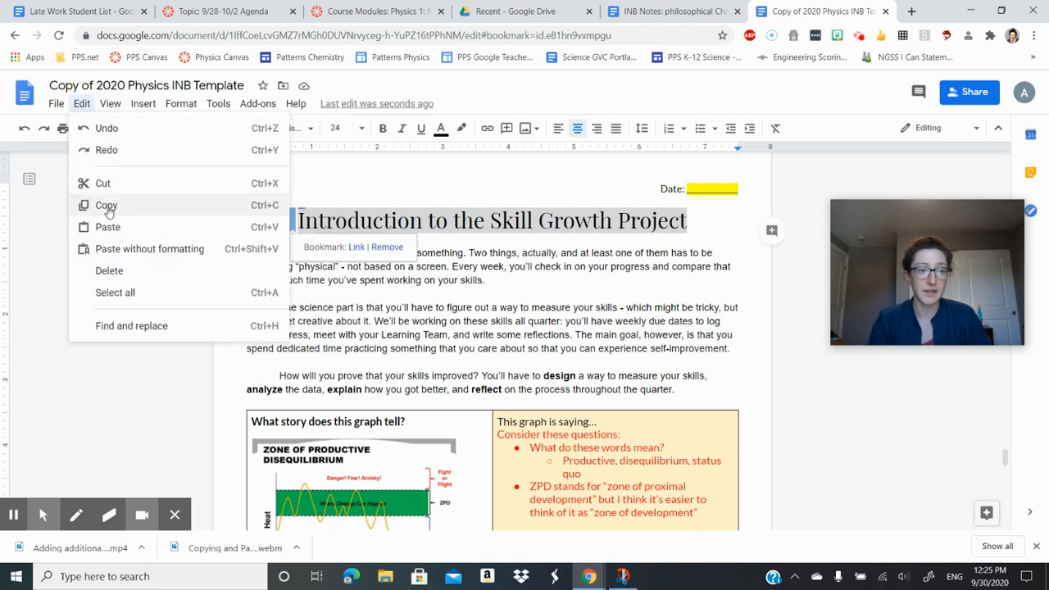
click(109, 205)
scroll(304, 316, down, 20)
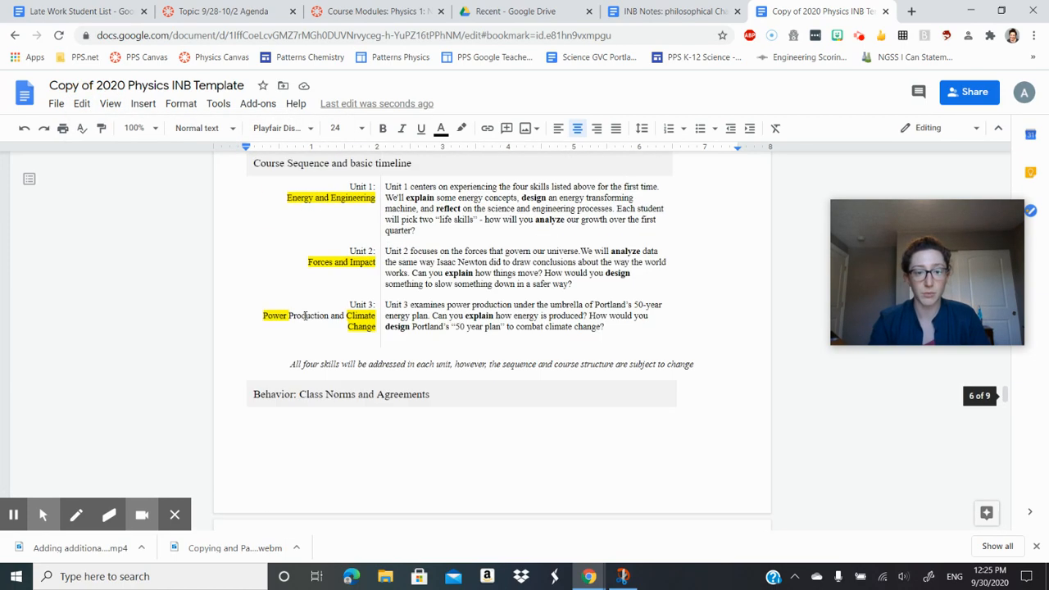
scroll(305, 315, down, 20)
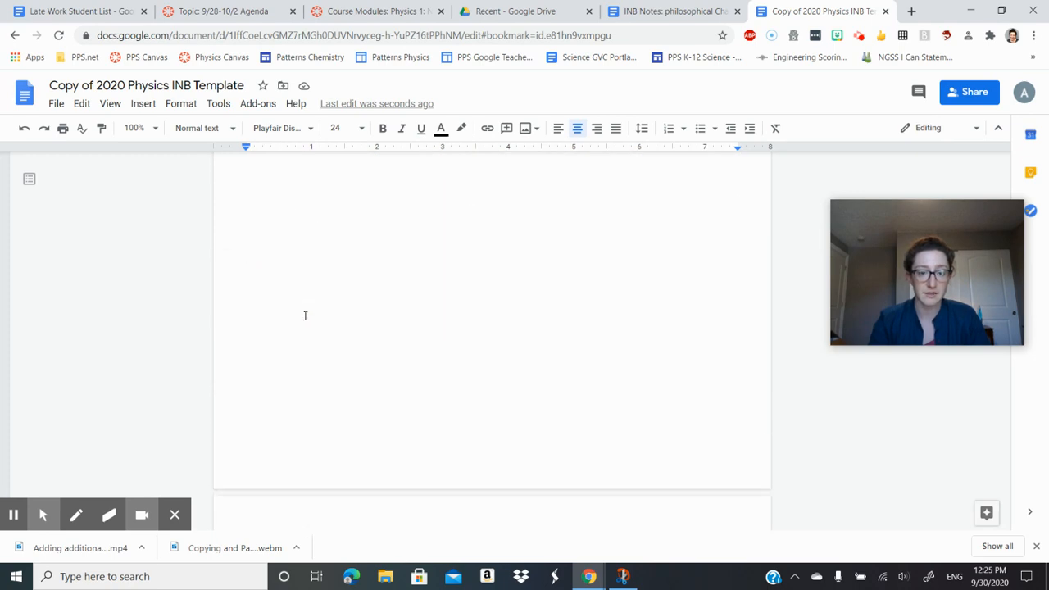
scroll(305, 316, up, 20)
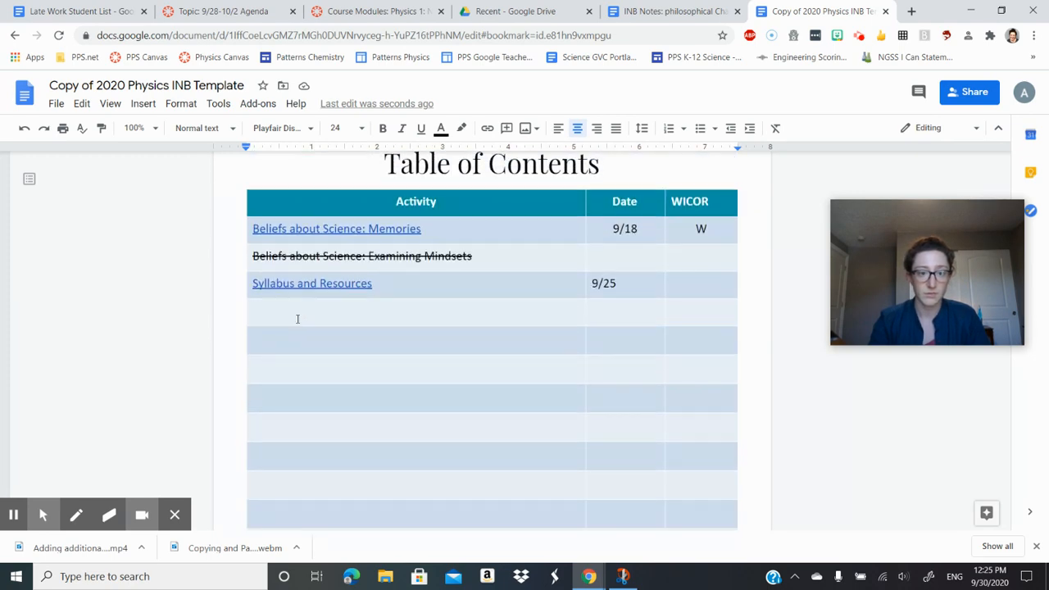
click(300, 318)
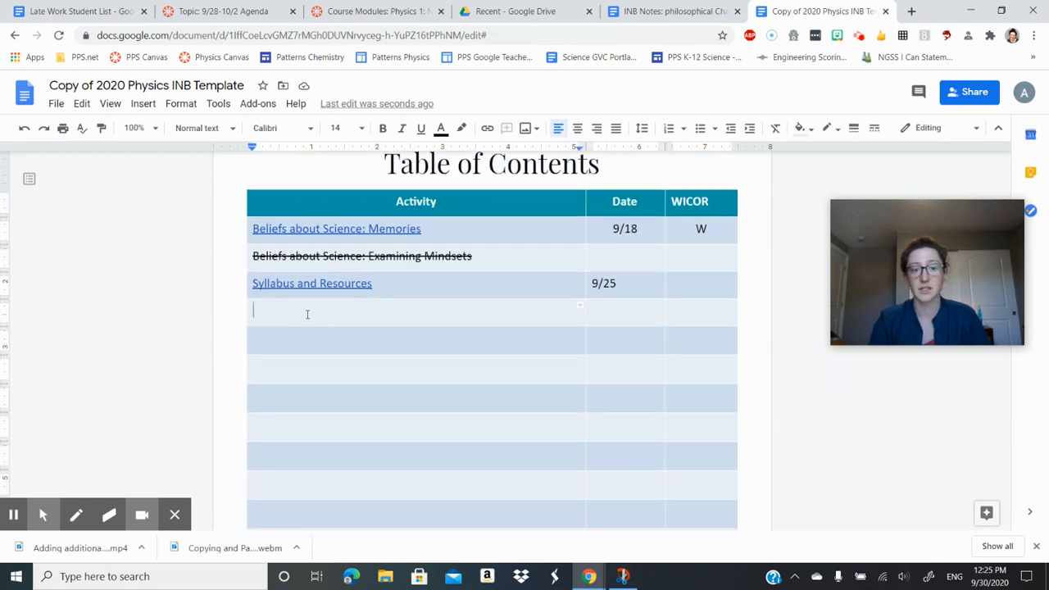
click(82, 109)
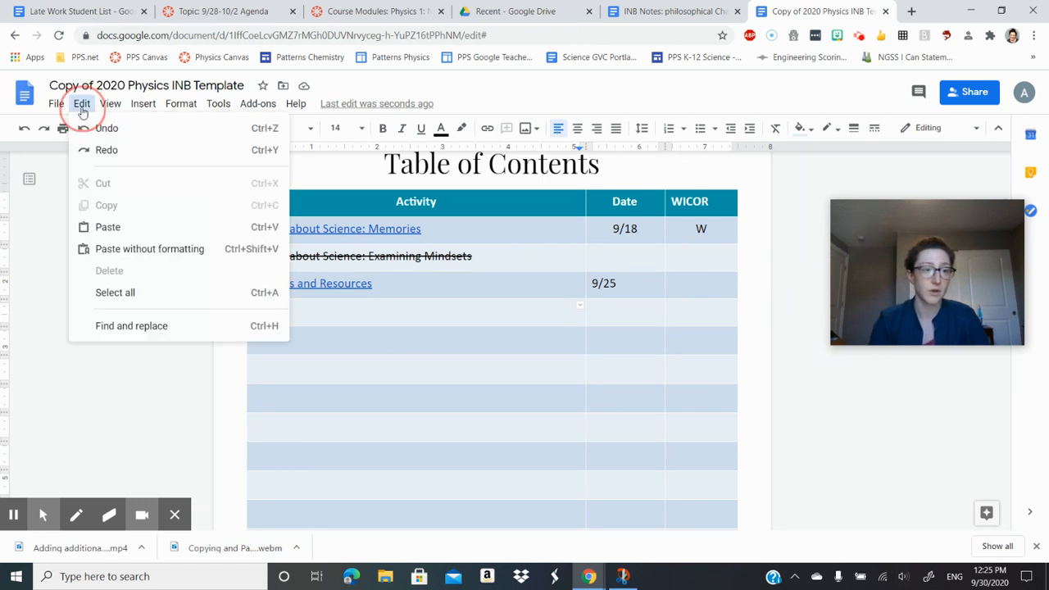
click(119, 230)
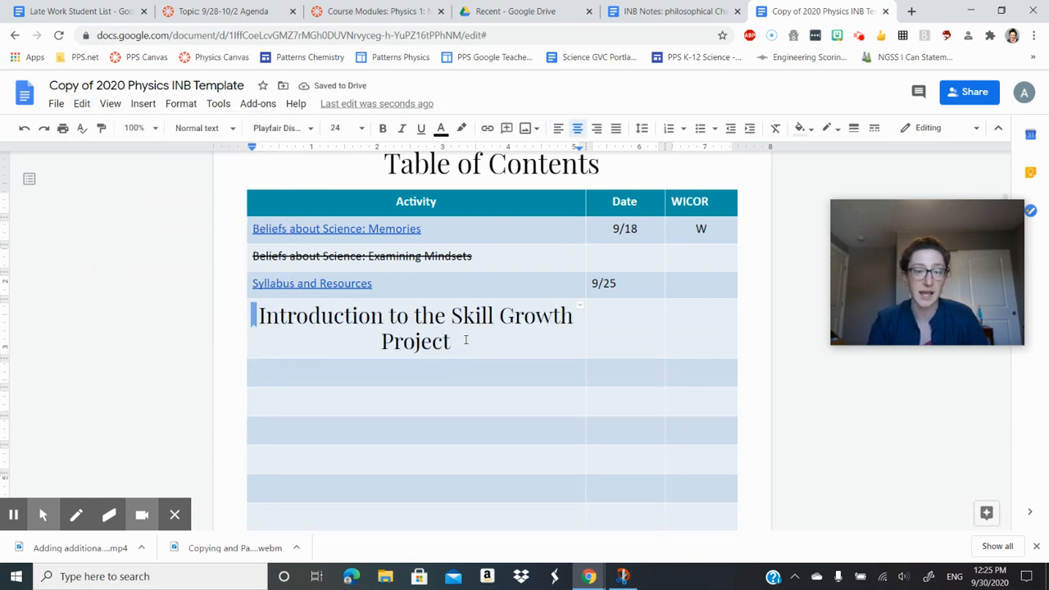
- Remove the bookmark copied along with the "Introduction to the Skill Growth Project" entry in the Table of Contents
drag(465, 340, 262, 312)
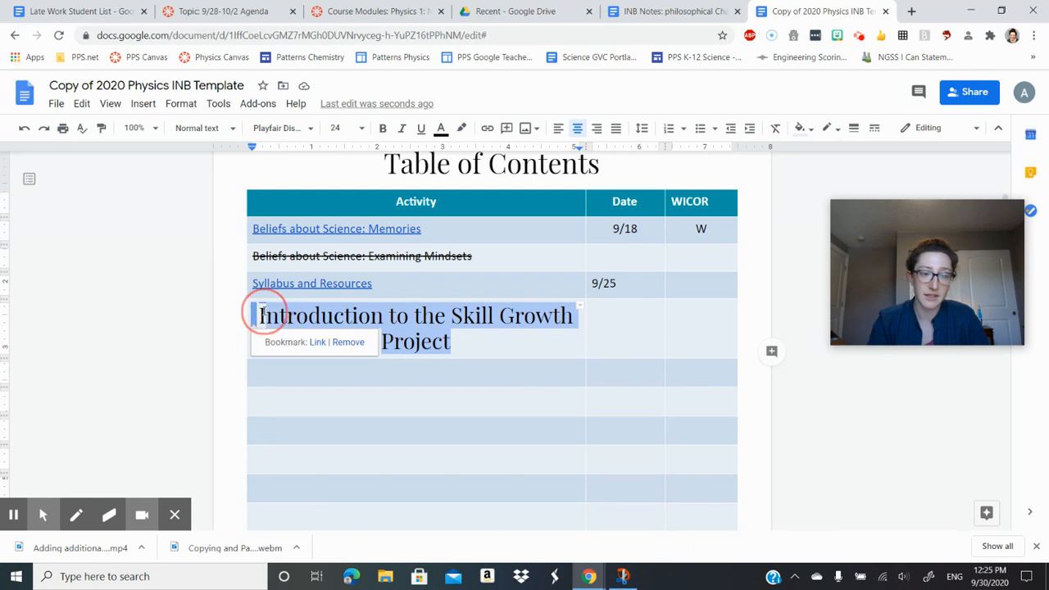
click(353, 341)
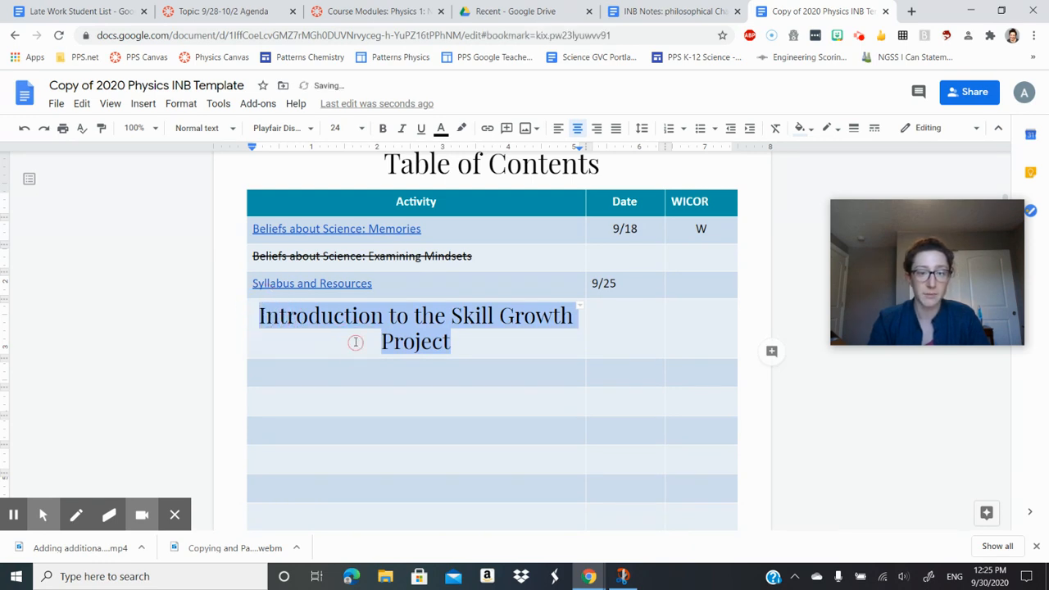
- Left-align the "Introduction to the Skill Growth Project" entry and set its font size to 11
click(558, 129)
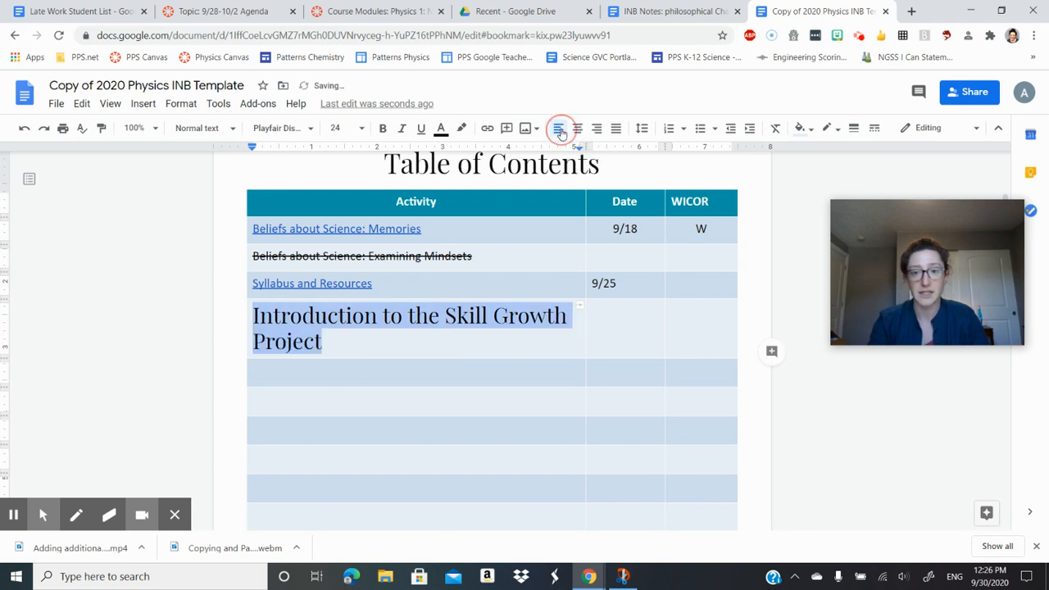
click(361, 129)
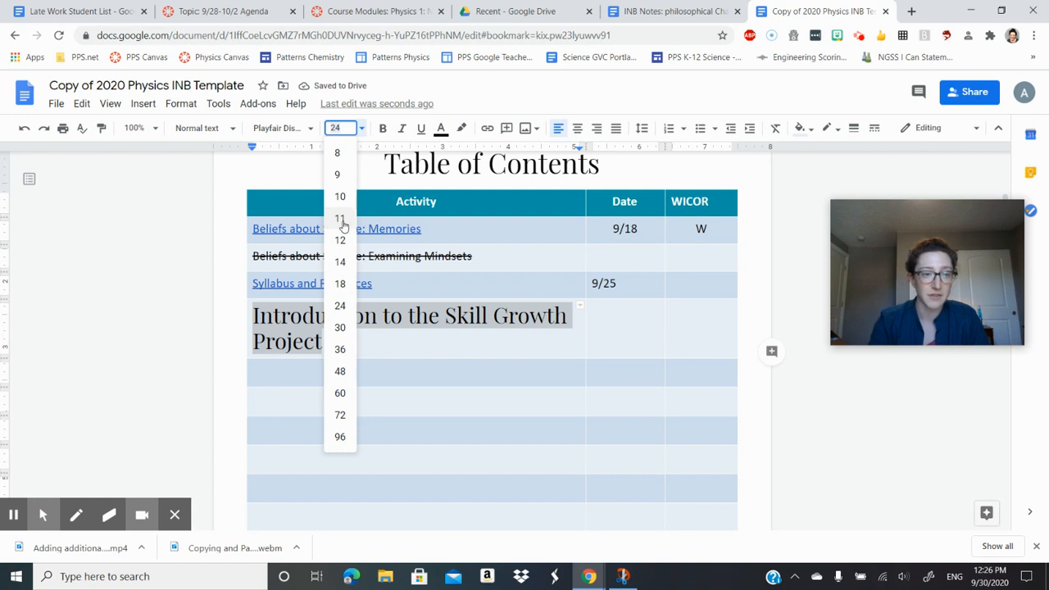
click(341, 218)
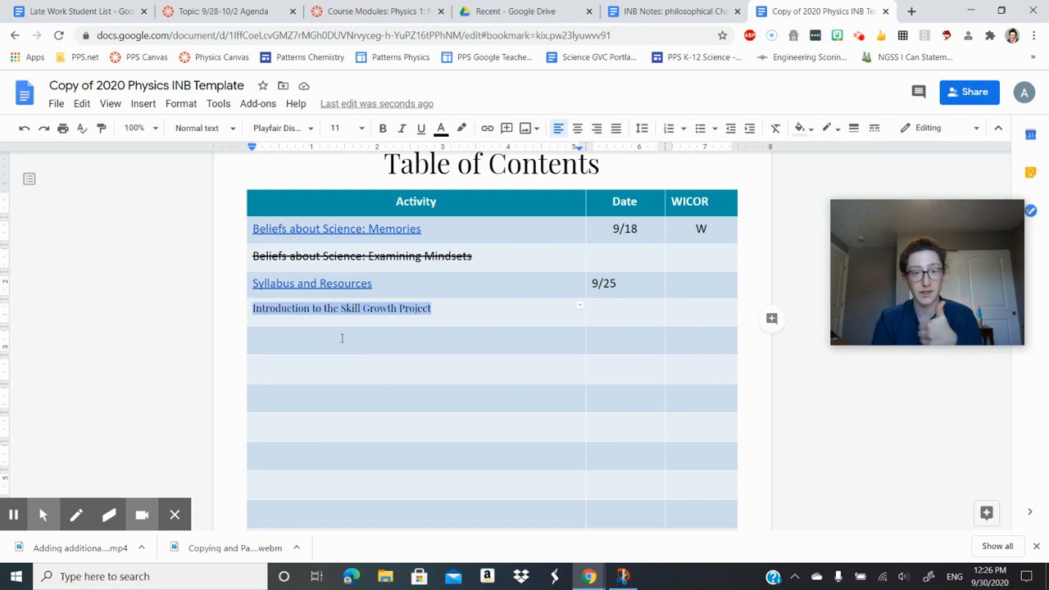
click(142, 106)
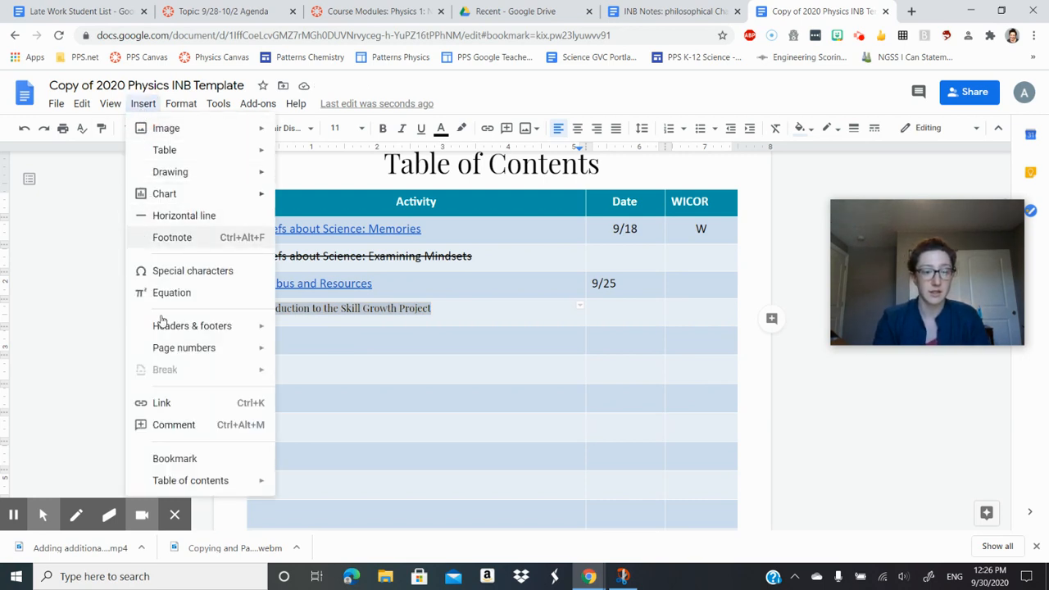
click(185, 409)
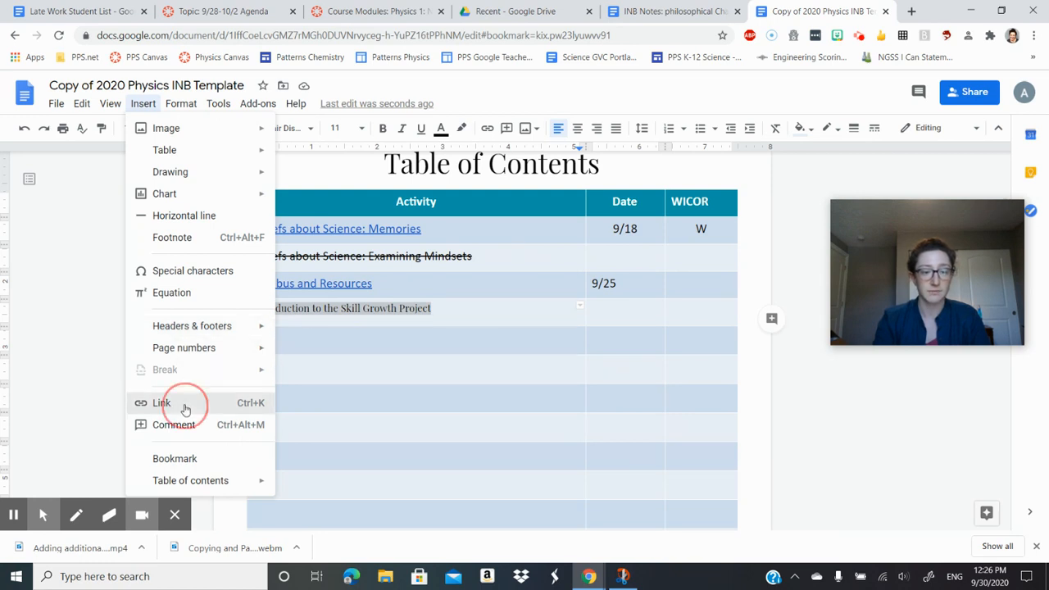
drag(295, 385, 274, 267)
drag(343, 328, 604, 315)
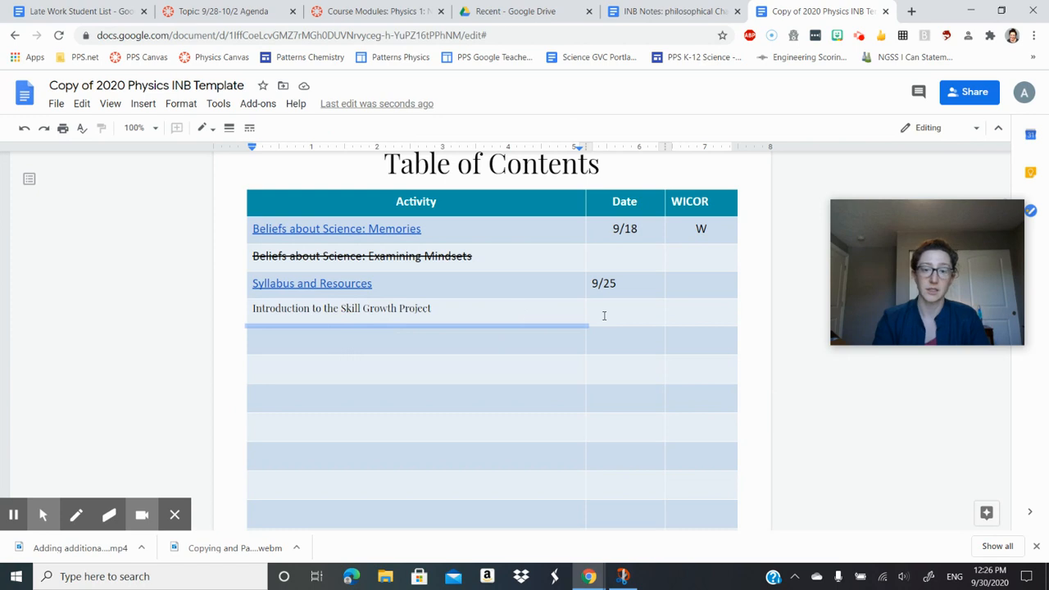
- Link the "Introduction to the Skill Growth Project" entry in the Table of Contents to the bookmark of the same name
drag(447, 309, 248, 311)
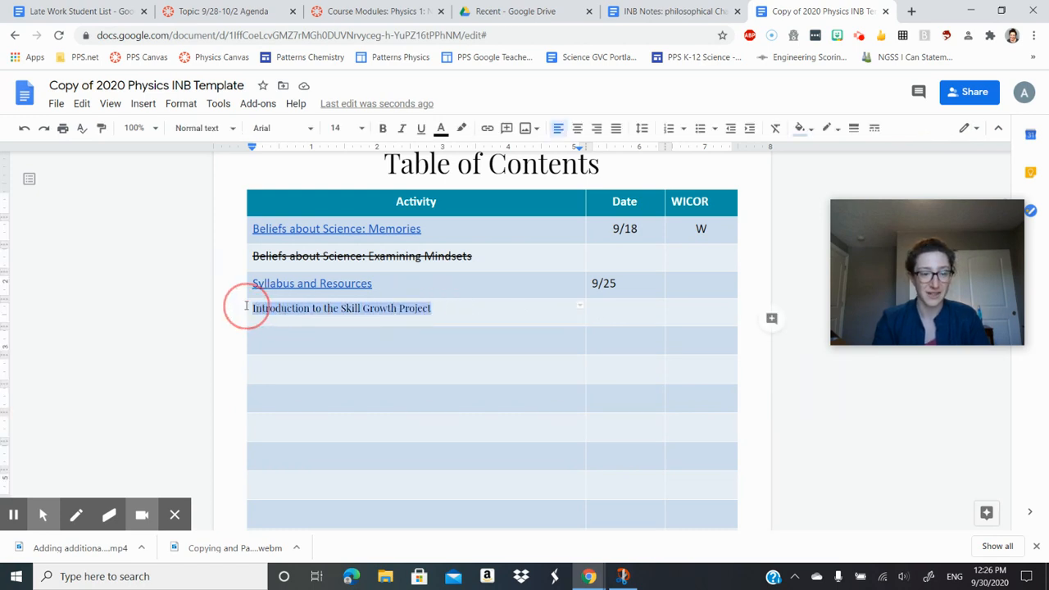
click(141, 104)
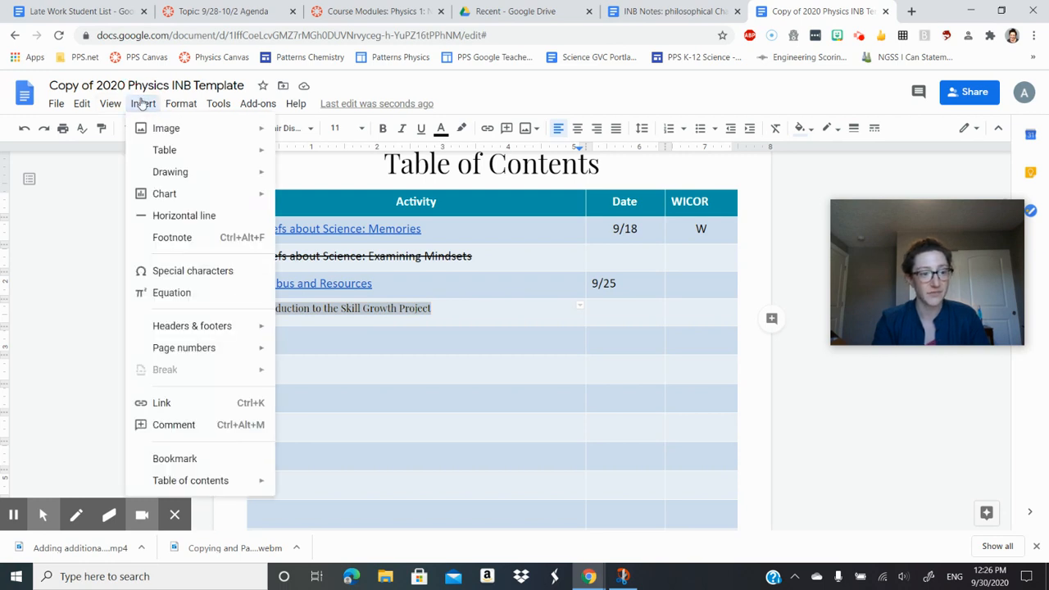
click(167, 404)
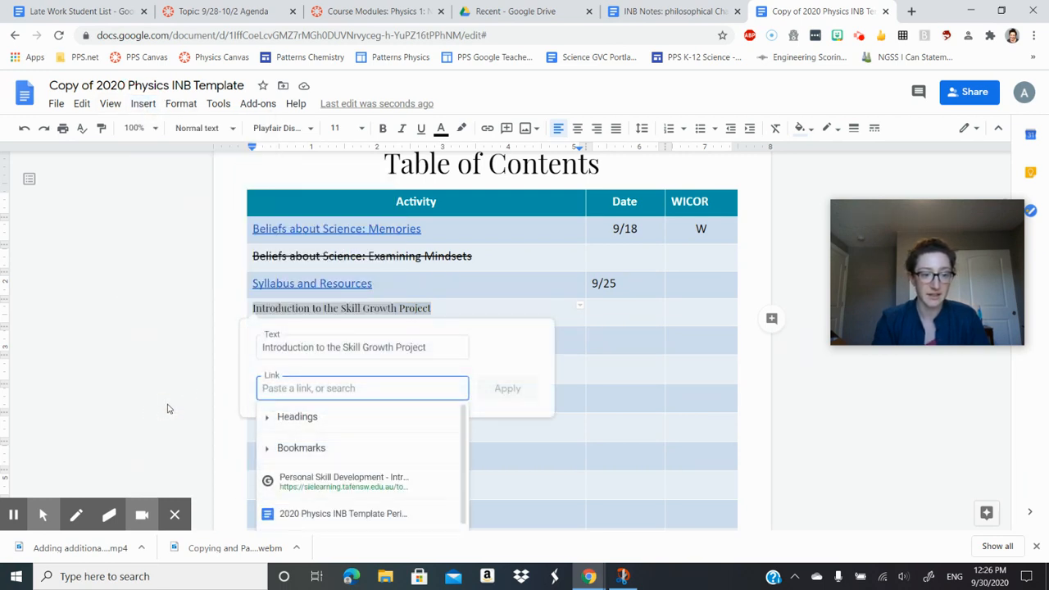
click(344, 454)
scroll(344, 454, down, 1)
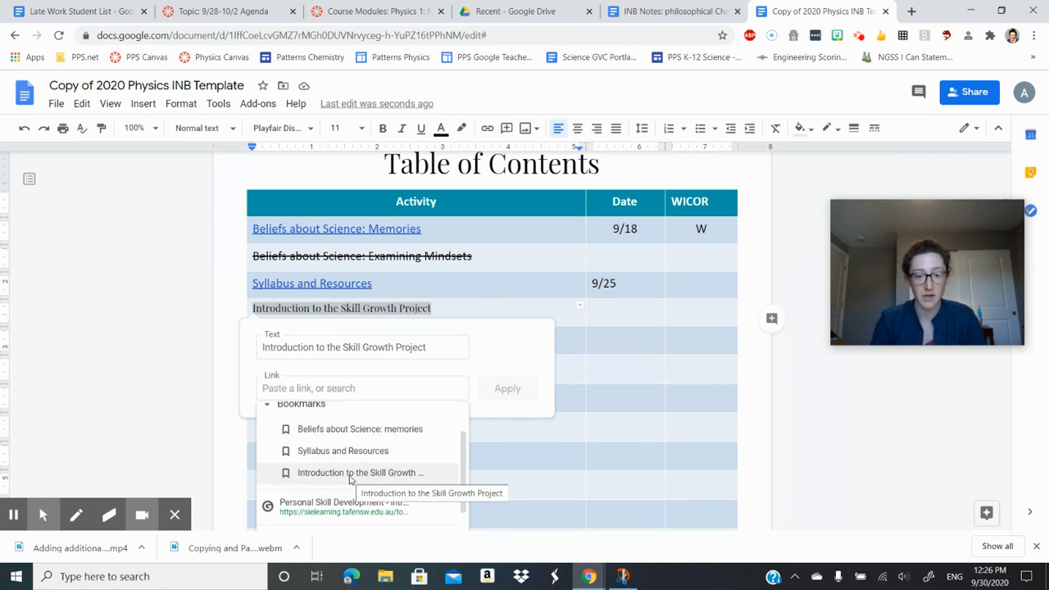
click(350, 474)
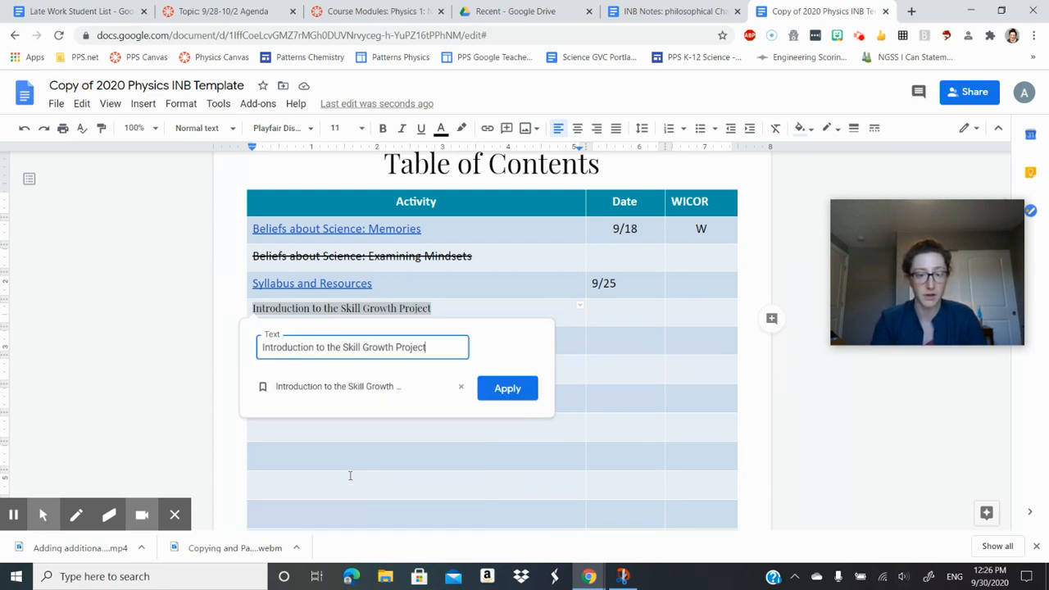
click(505, 390)
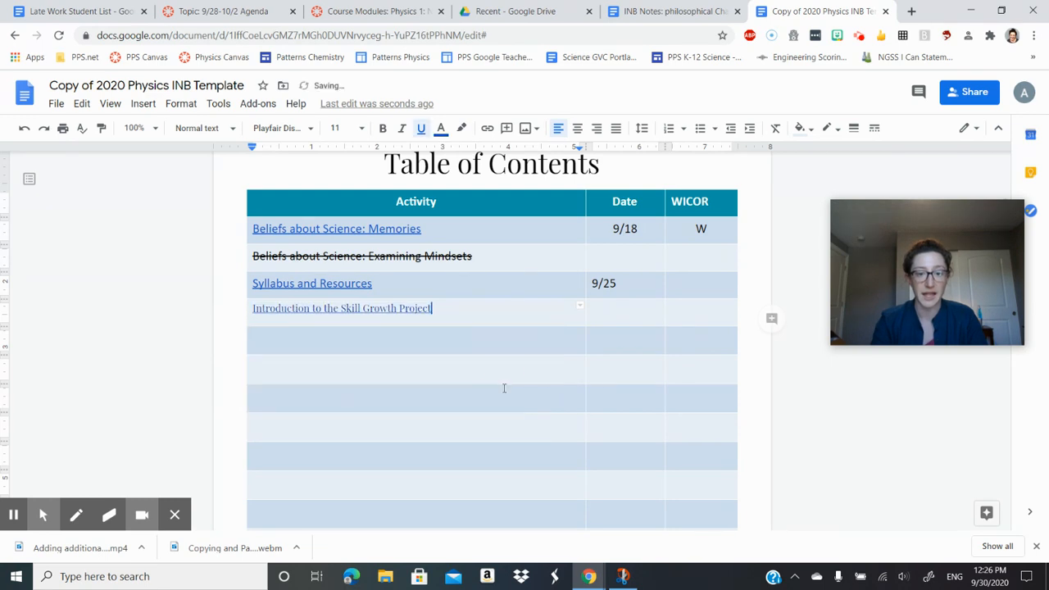
- Test the new "Introduction to the Skill Growth Project" link by following its bookmark from the Table of Contents
click(374, 308)
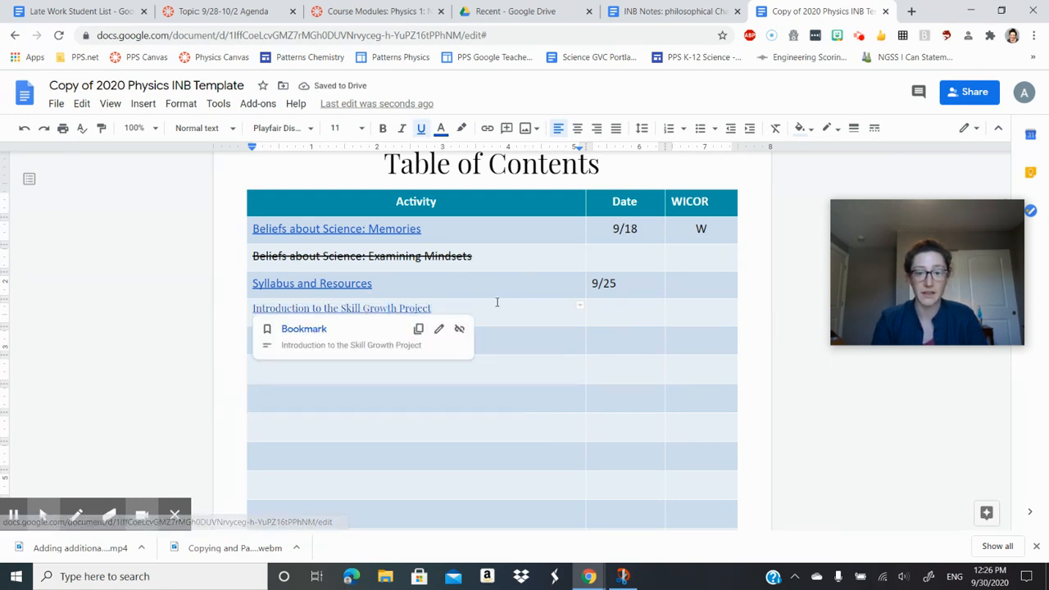
click(614, 311)
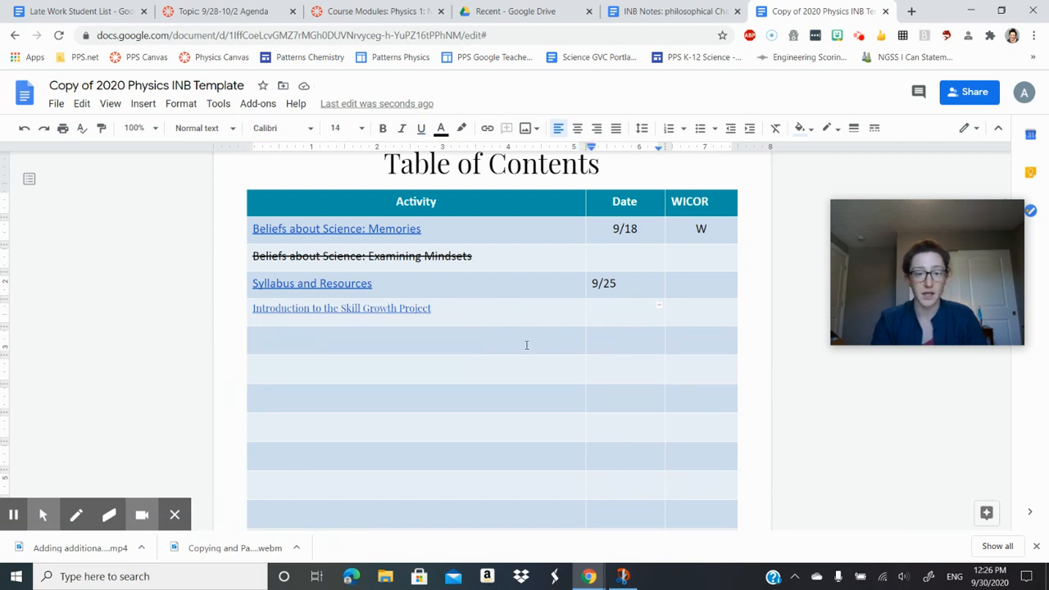
click(402, 312)
click(313, 335)
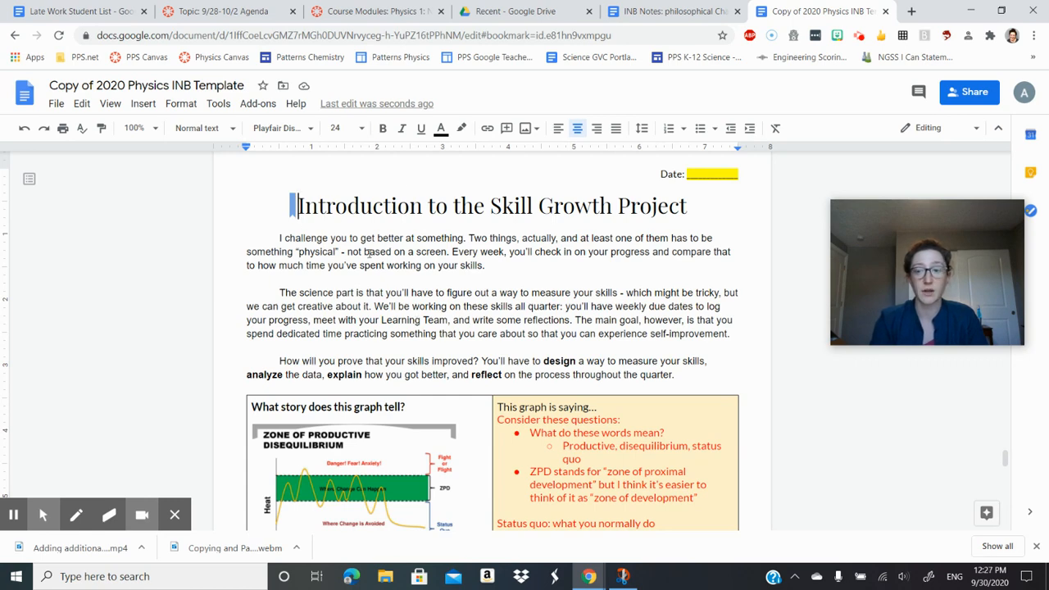
- Review the skill growth introduction page's graph and skills table and the "Philosophical Chairs: Art for Skill Growth" activity after it
scroll(320, 245, down, 7)
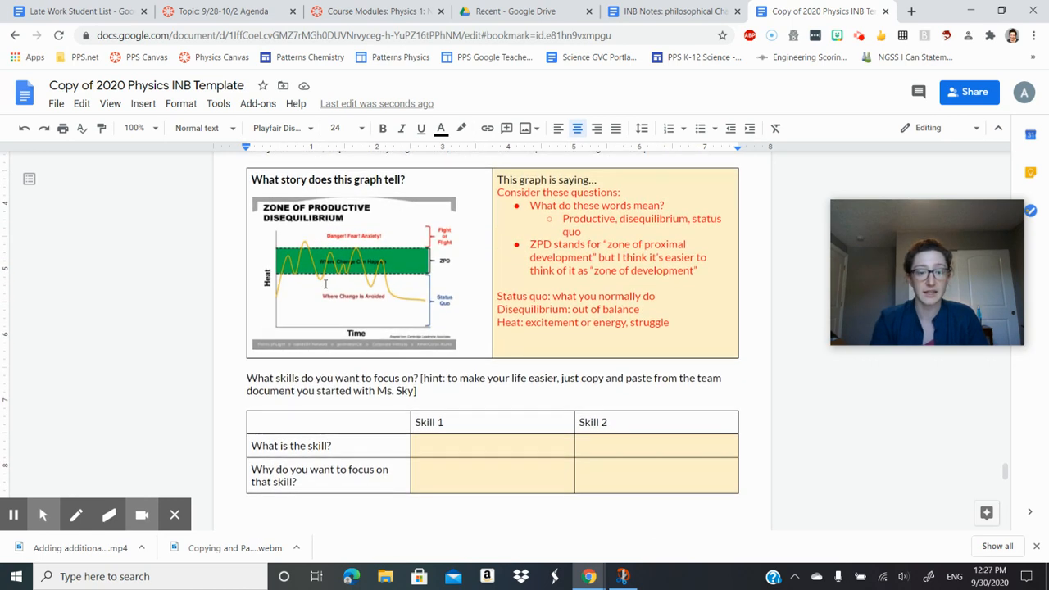
scroll(325, 284, down, 2)
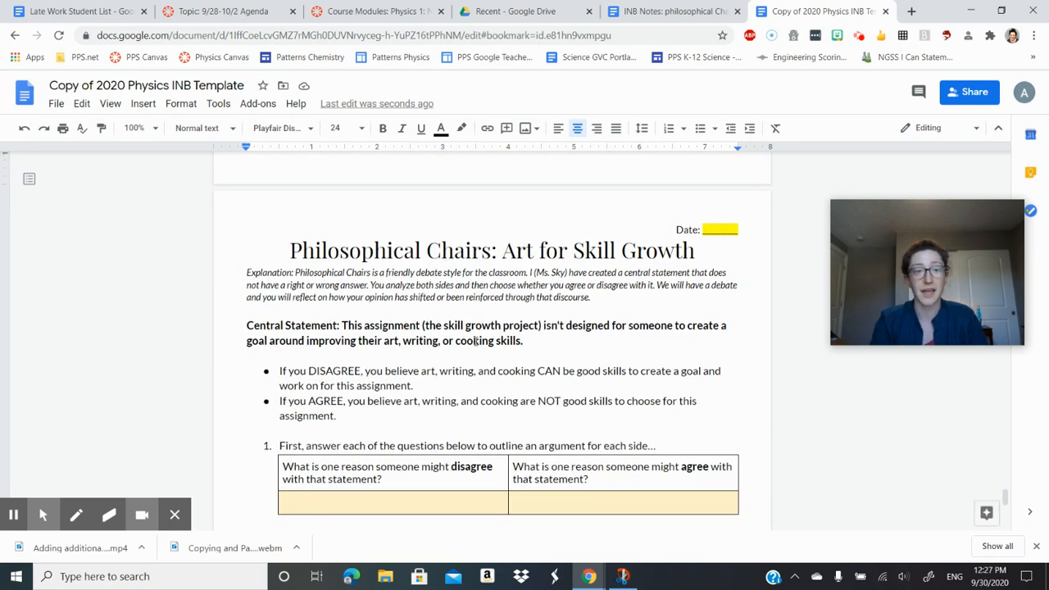
scroll(475, 342, down, 2)
scroll(475, 342, up, 2)
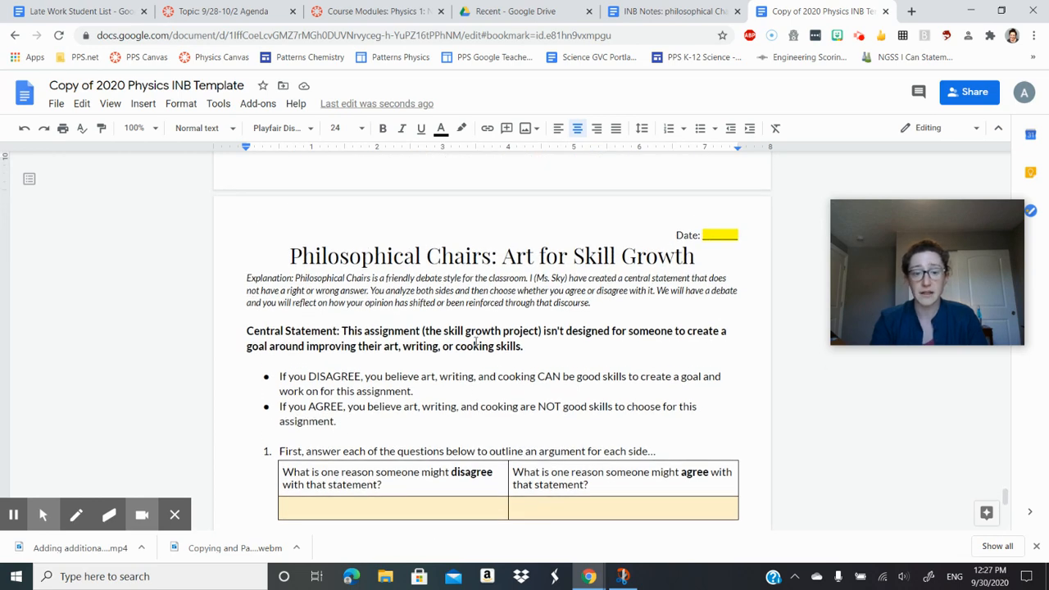
scroll(476, 343, down, 1)
scroll(475, 343, up, 1)
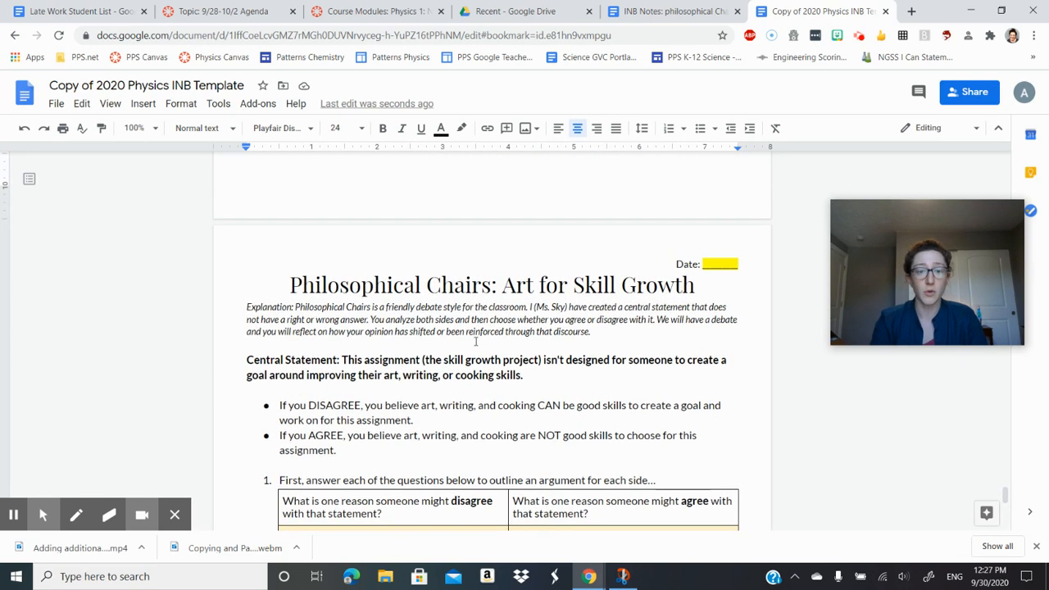
scroll(475, 342, up, 1)
scroll(476, 342, down, 6)
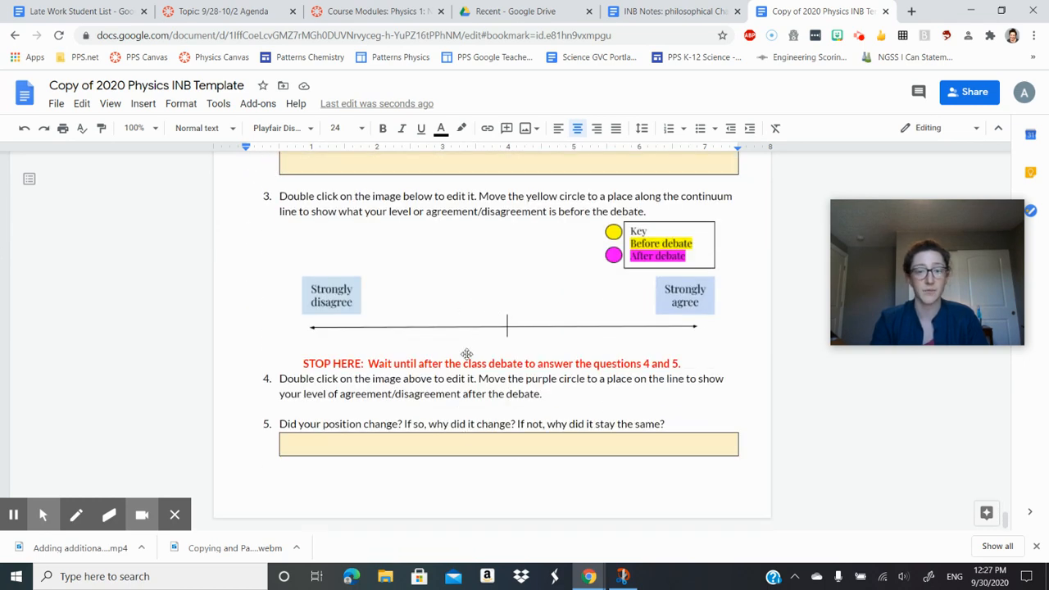
scroll(466, 354, up, 2)
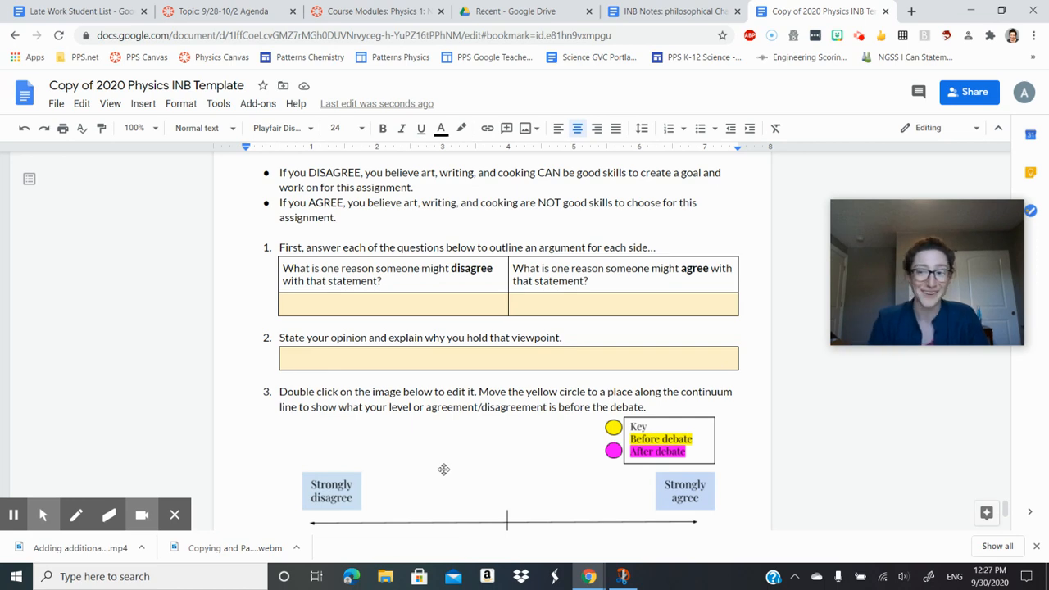
scroll(525, 425, up, 2)
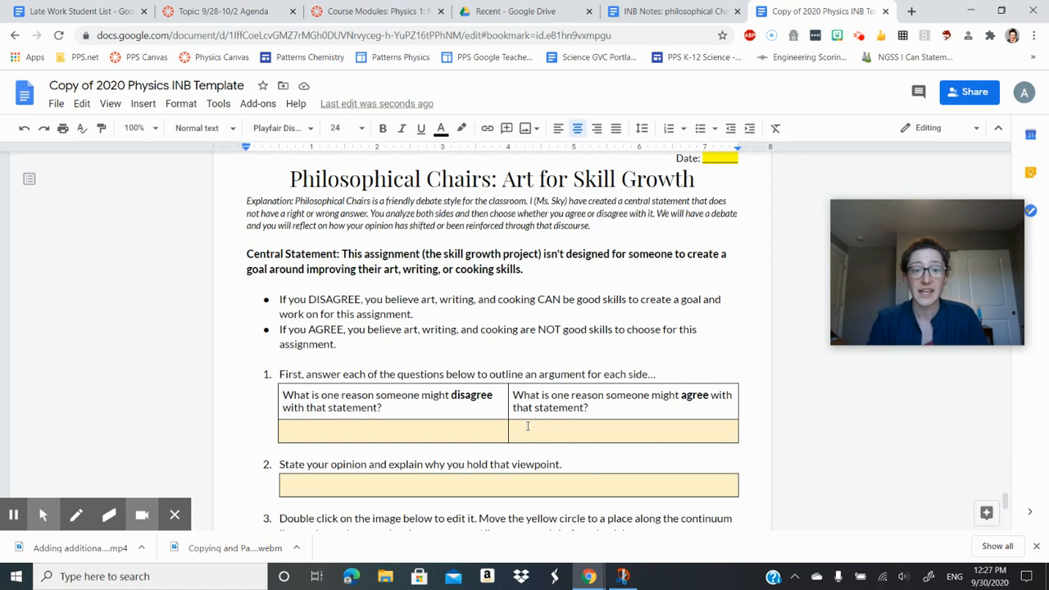
scroll(526, 425, up, 2)
scroll(525, 425, down, 10)
scroll(528, 426, up, 2)
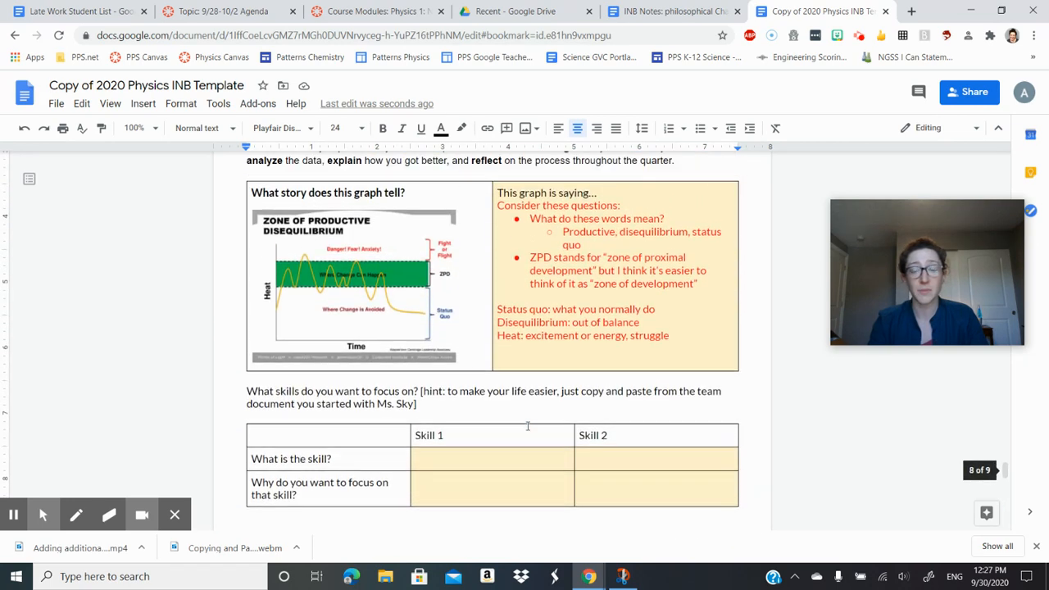
scroll(527, 426, up, 3)
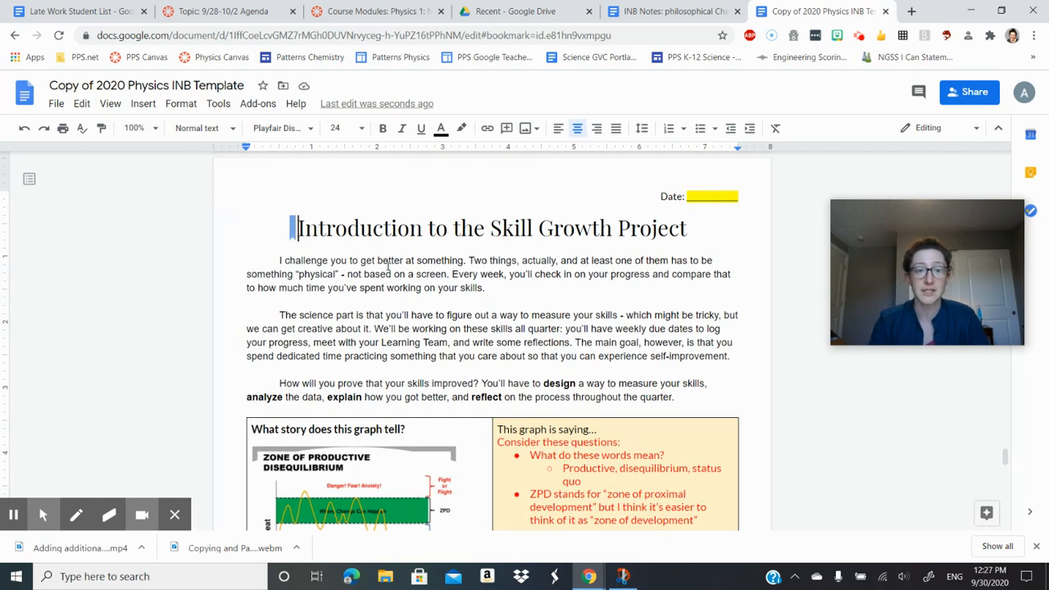
- Return to the Table of Contents and follow the "Introduction to the Skill Growth Project" bookmark link again
scroll(386, 265, up, 6)
scroll(387, 265, up, 20)
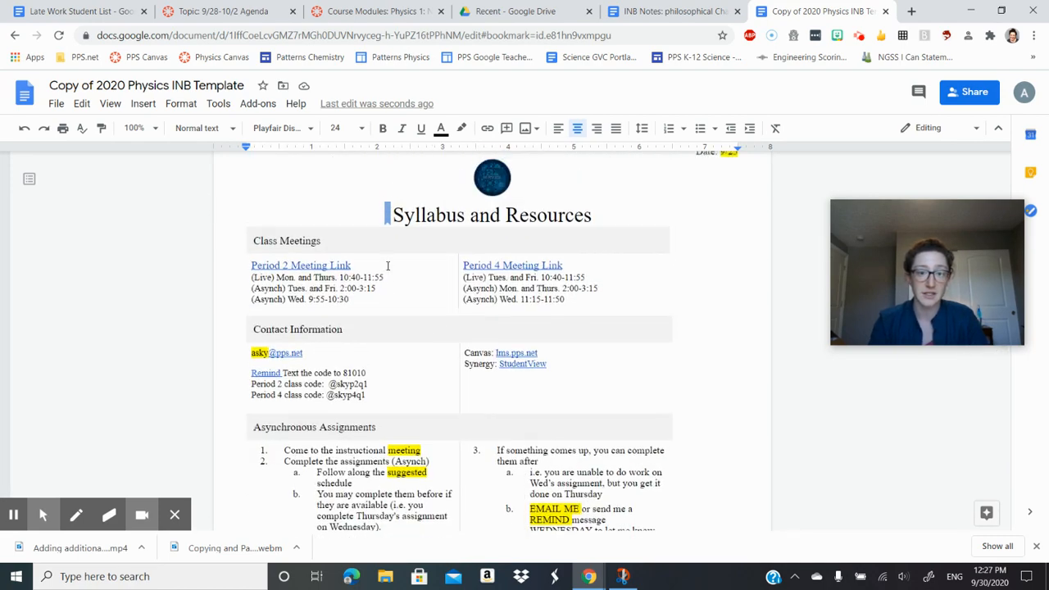
scroll(387, 265, up, 20)
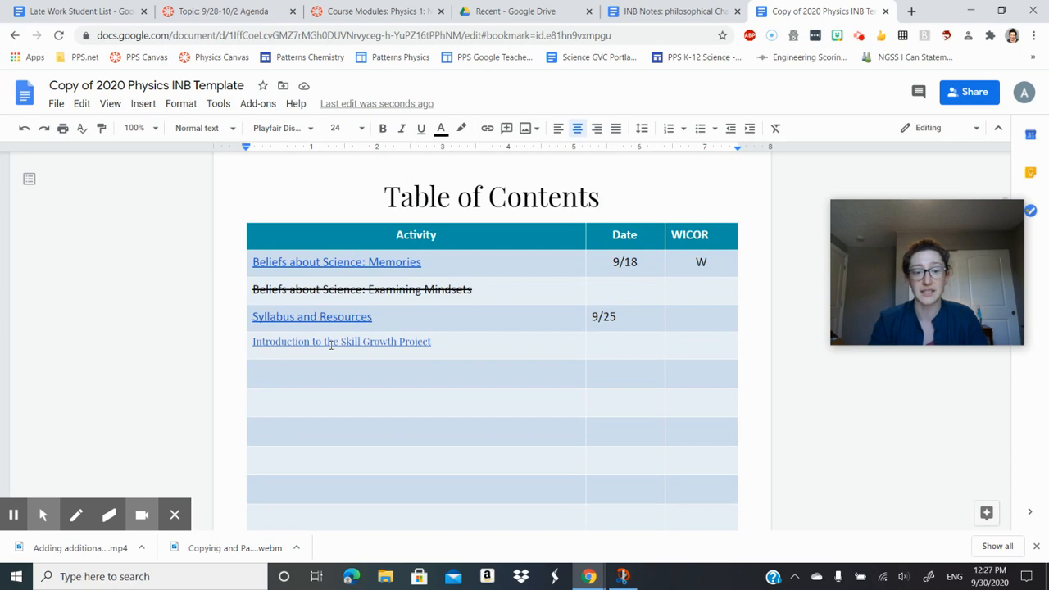
click(348, 342)
click(312, 363)
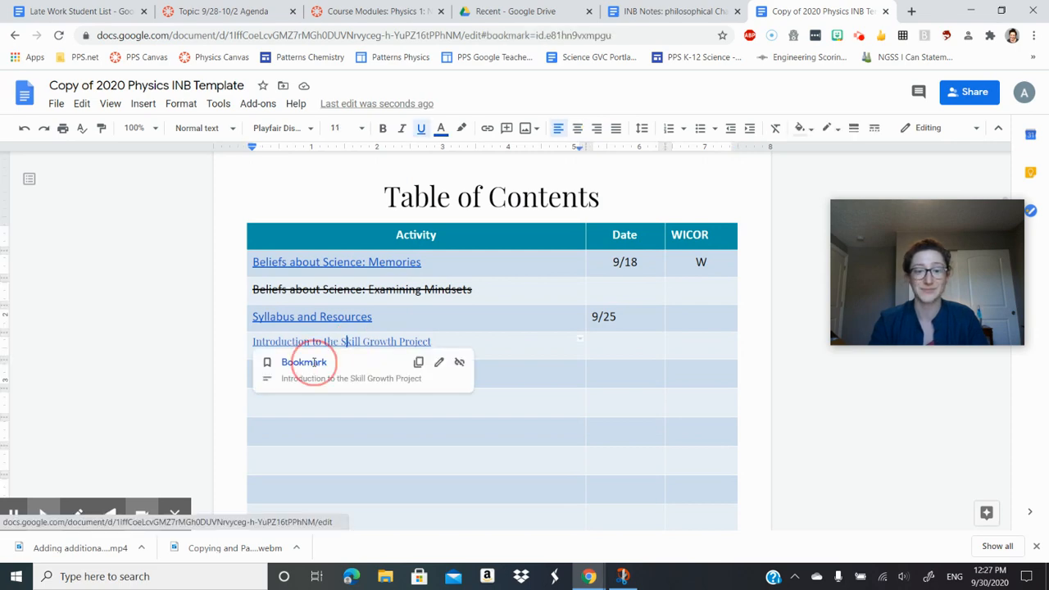